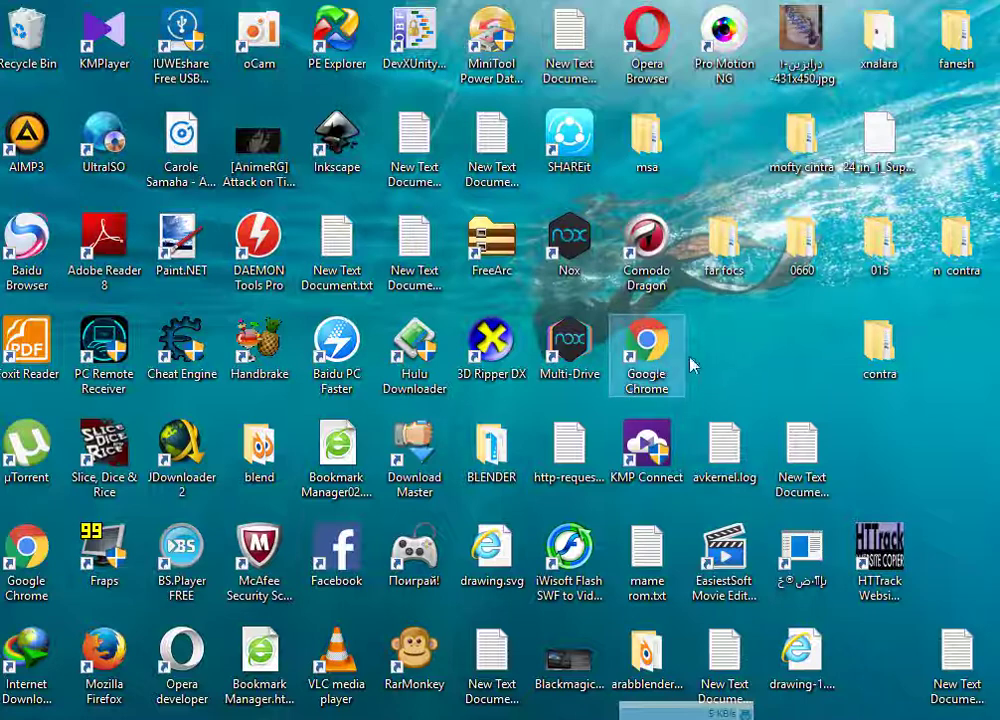
{"action": "left_click", "coordinate": [647, 45]}
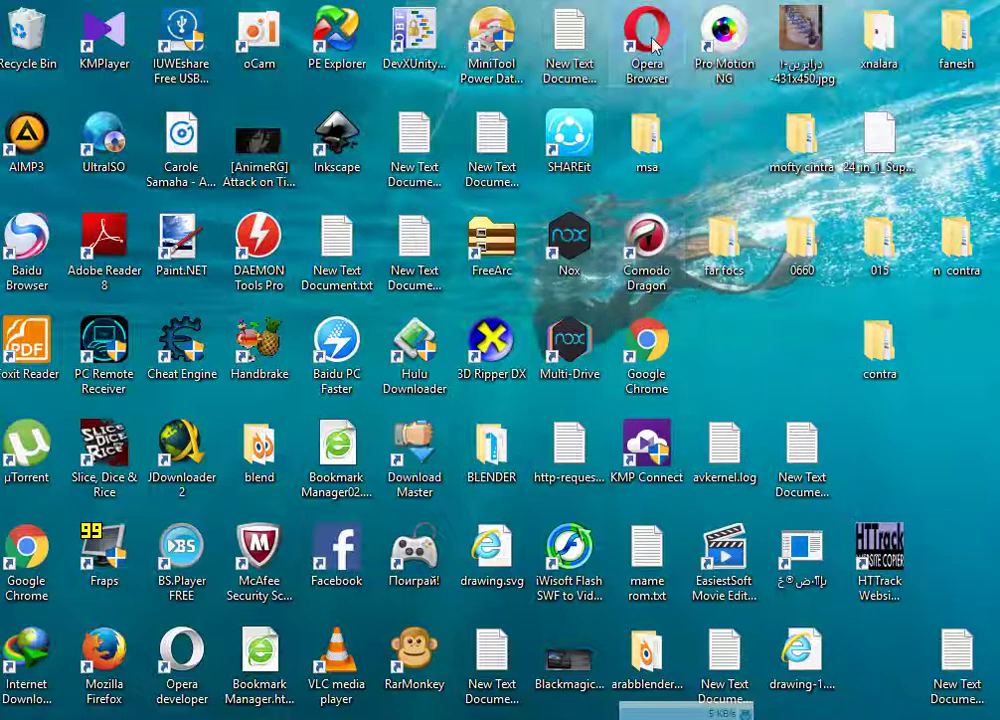
{"action": "left_click", "coordinate": [40, 262]}
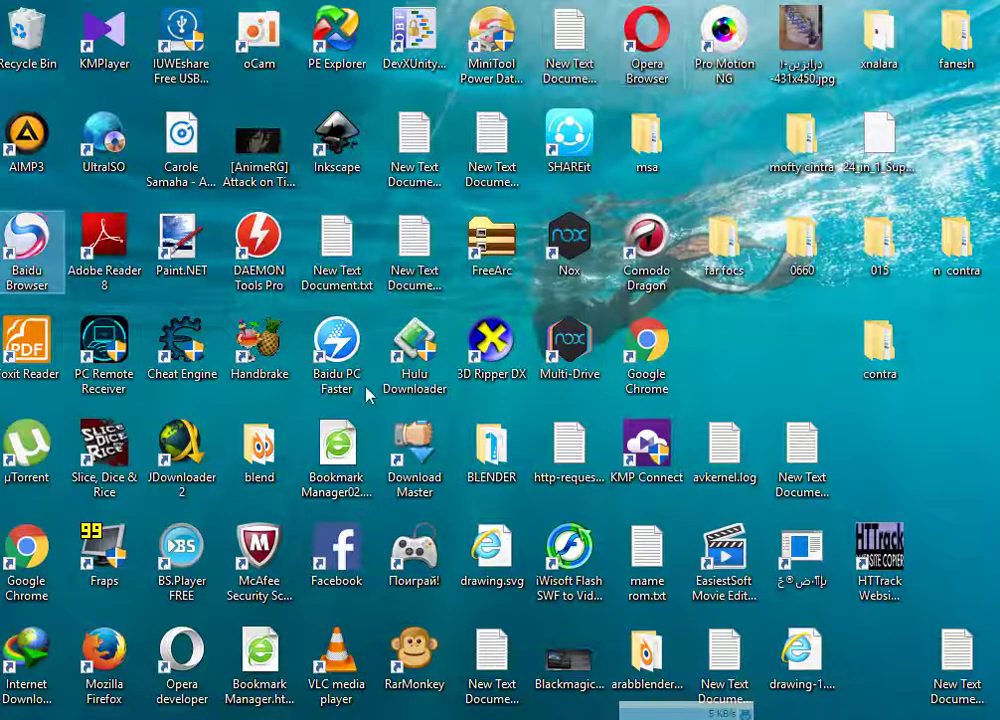
{"action": "left_click", "coordinate": [120, 652]}
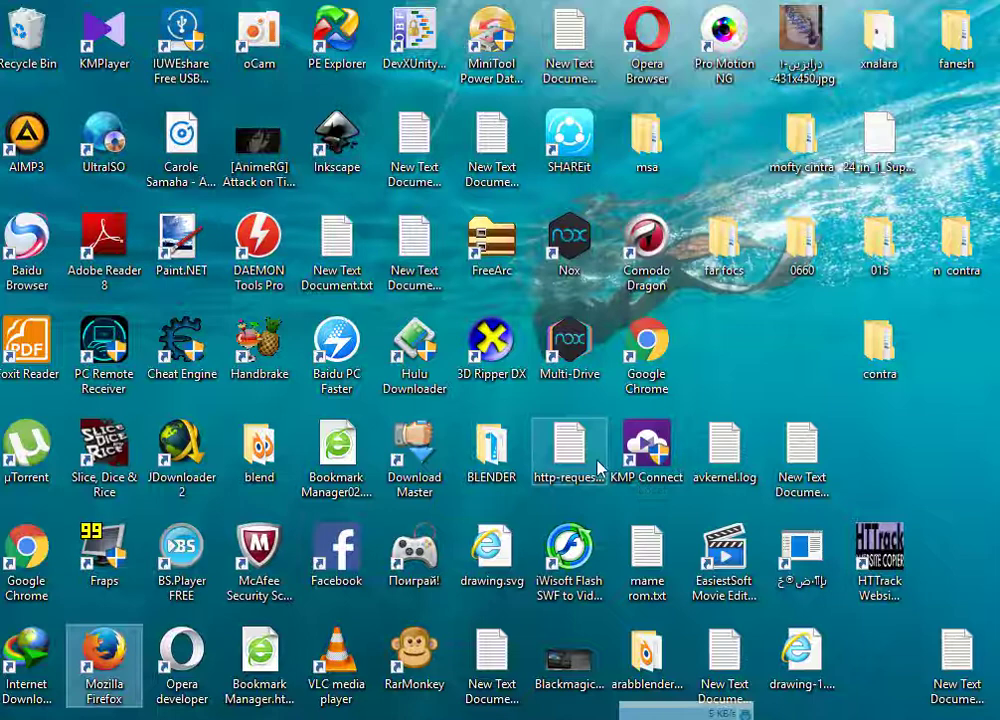
Step: Open Google Chrome, load the bookmarked Shooting Cybertrash XL game from the flash&onlin games folder, and check whether it runs
{"action": "double_click", "coordinate": [647, 345]}
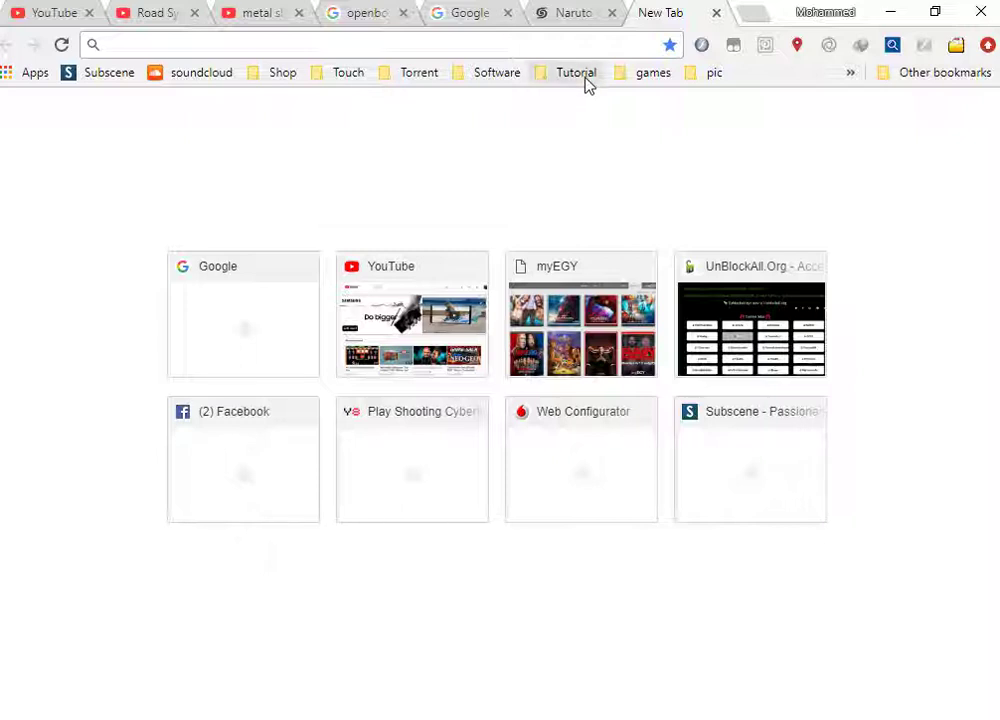
{"action": "left_click", "coordinate": [651, 73]}
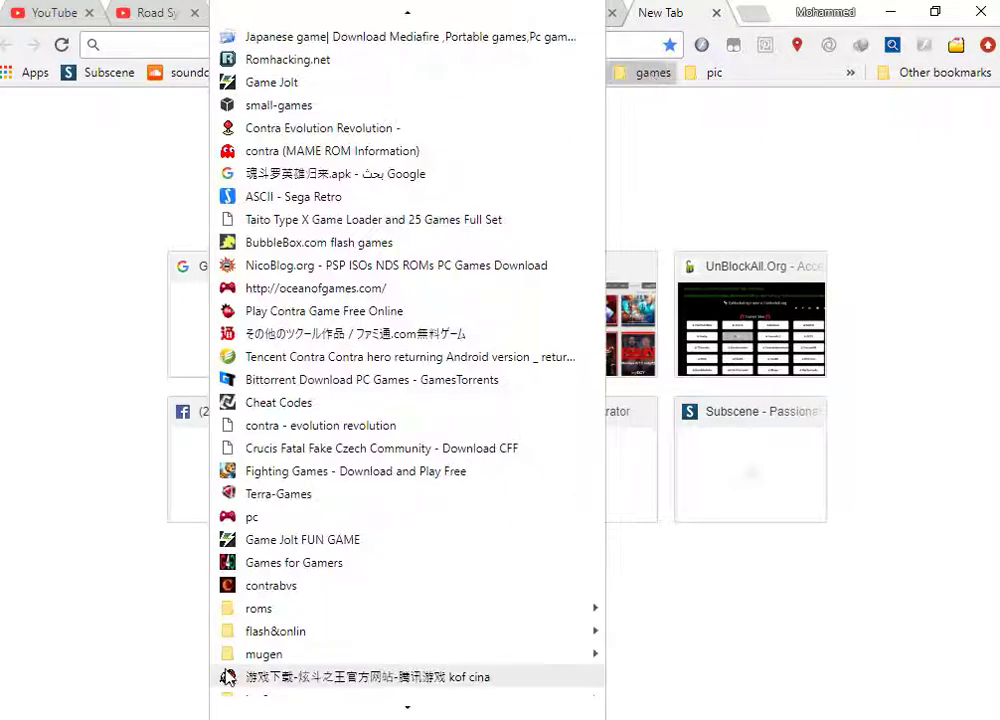
{"action": "mouse_move", "coordinate": [255, 636]}
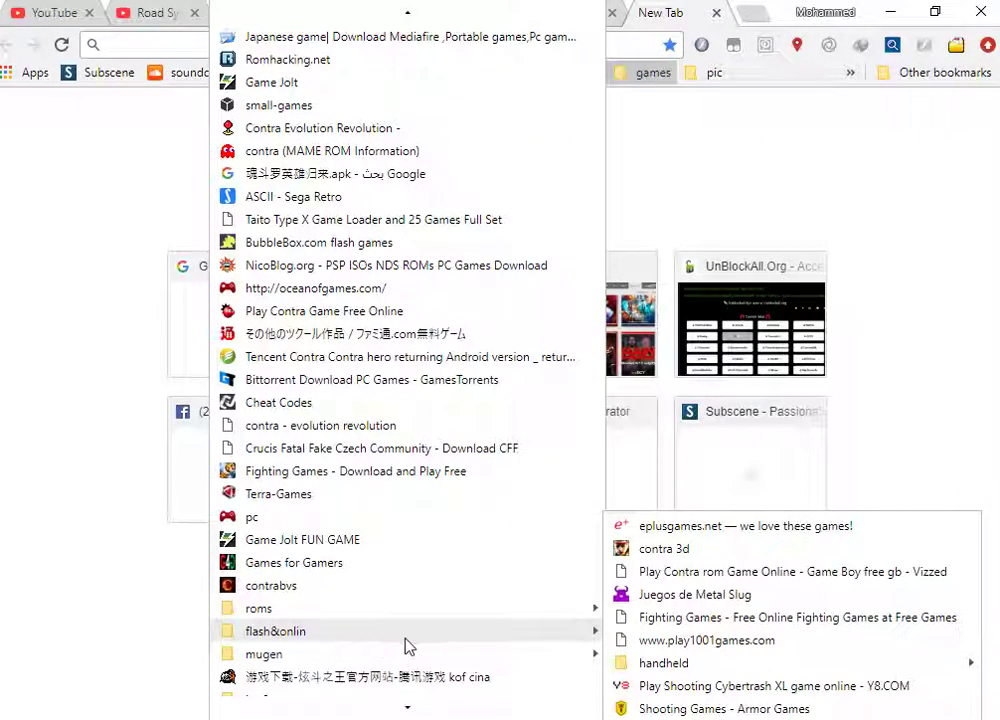
{"action": "left_click", "coordinate": [645, 687]}
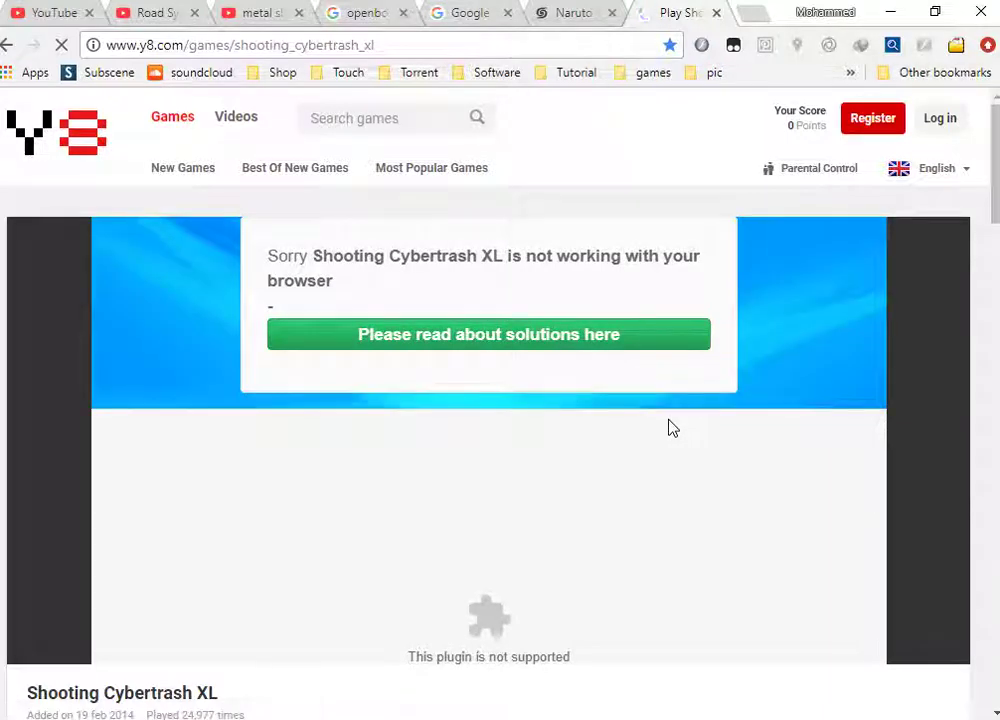
{"action": "scroll", "coordinate": [640, 424], "scroll_direction": "down", "scroll_amount": 3}
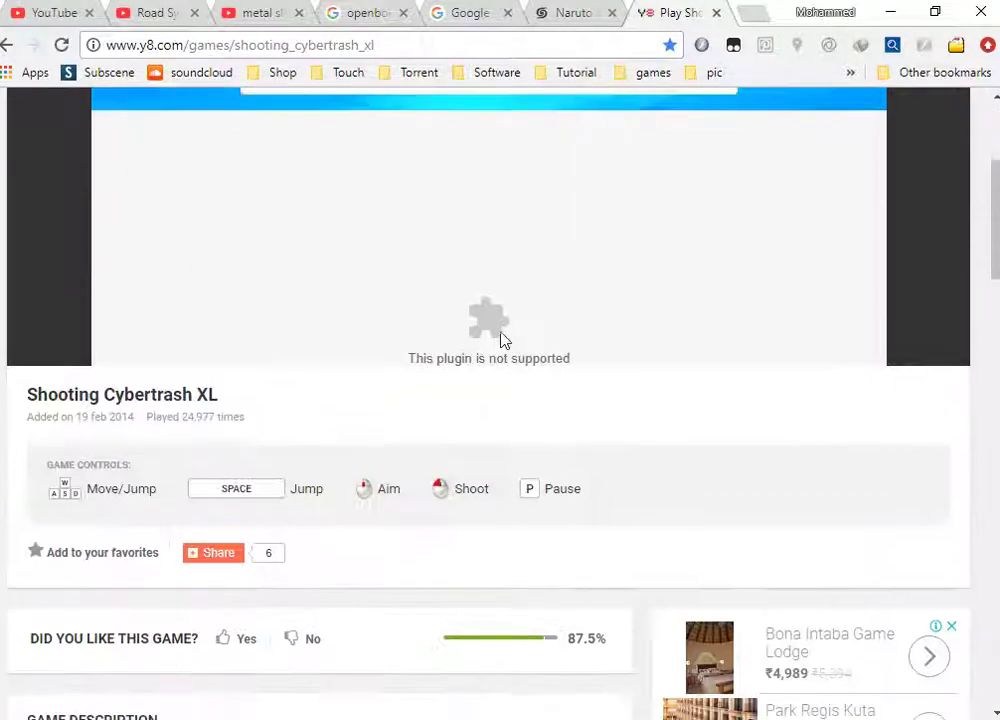
{"action": "scroll", "coordinate": [614, 326], "scroll_direction": "up", "scroll_amount": 1}
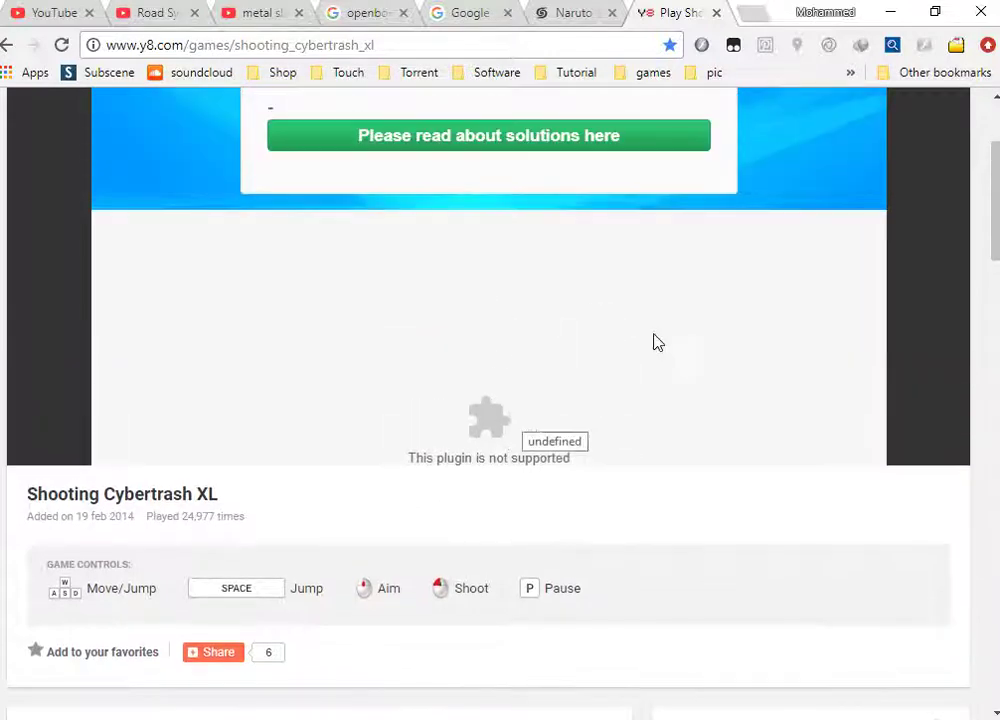
Step: Cut the Shooting Cybertrash XL page's web address to the clipboard and close its tab
{"action": "left_click", "coordinate": [412, 44]}
{"action": "right_click", "coordinate": [412, 44]}
{"action": "left_click", "coordinate": [446, 94]}
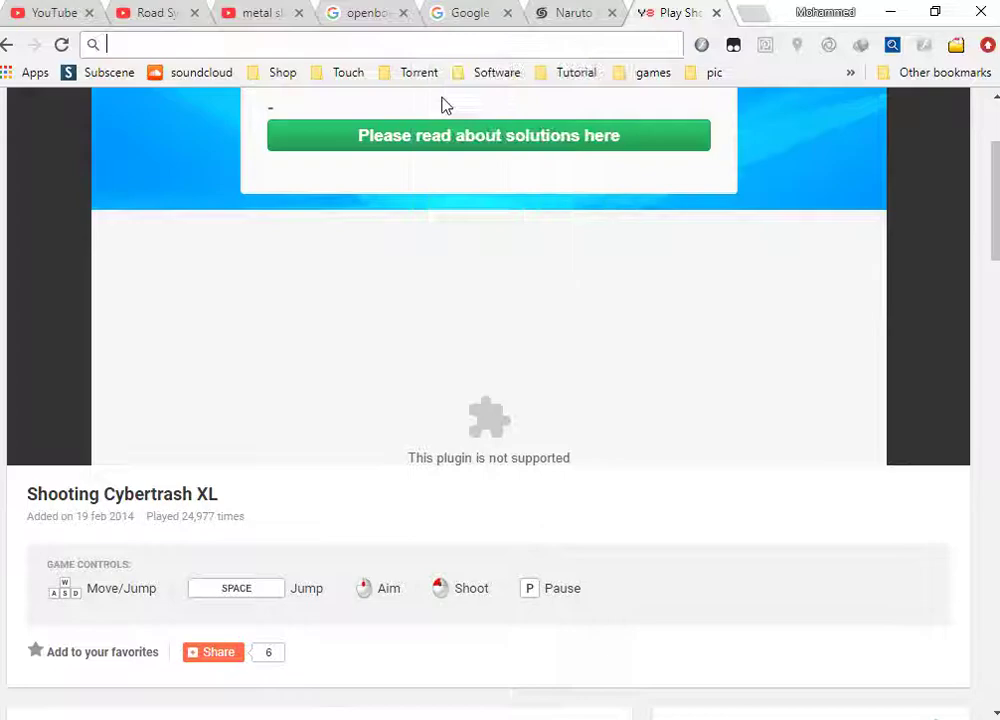
{"action": "left_click", "coordinate": [716, 13]}
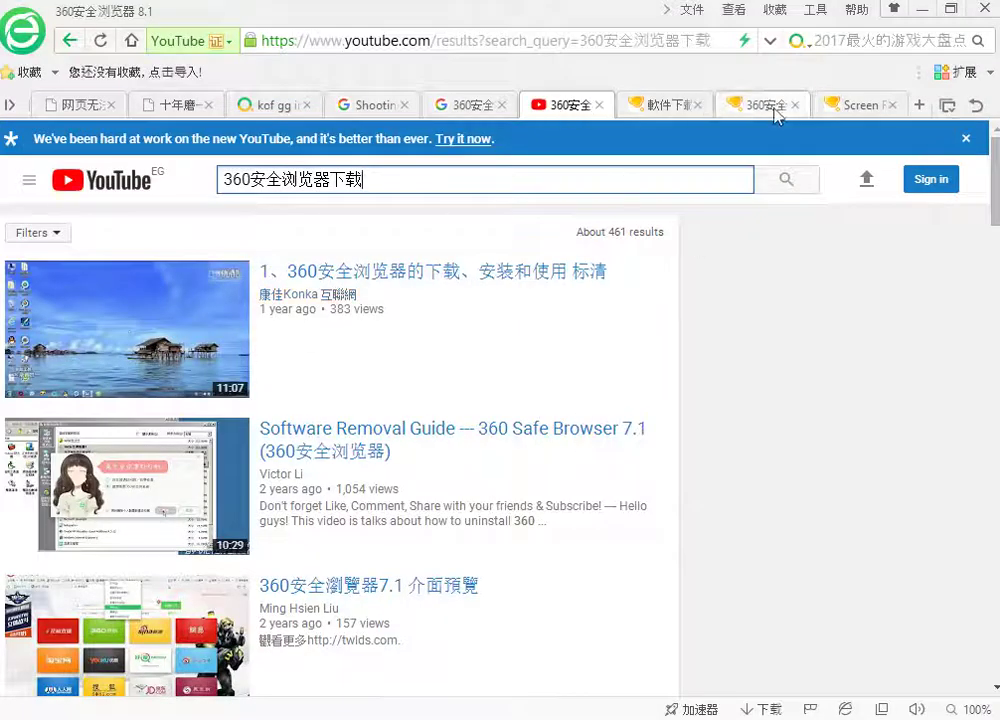
{"action": "left_click", "coordinate": [919, 104]}
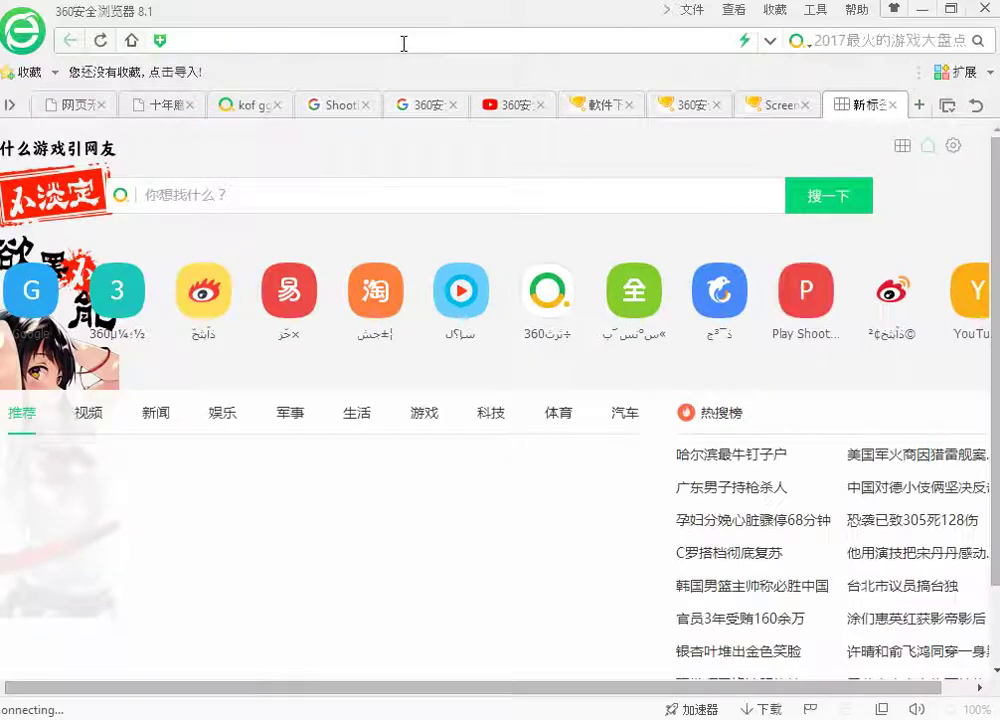
{"action": "right_click", "coordinate": [404, 43]}
{"action": "left_click", "coordinate": [455, 156]}
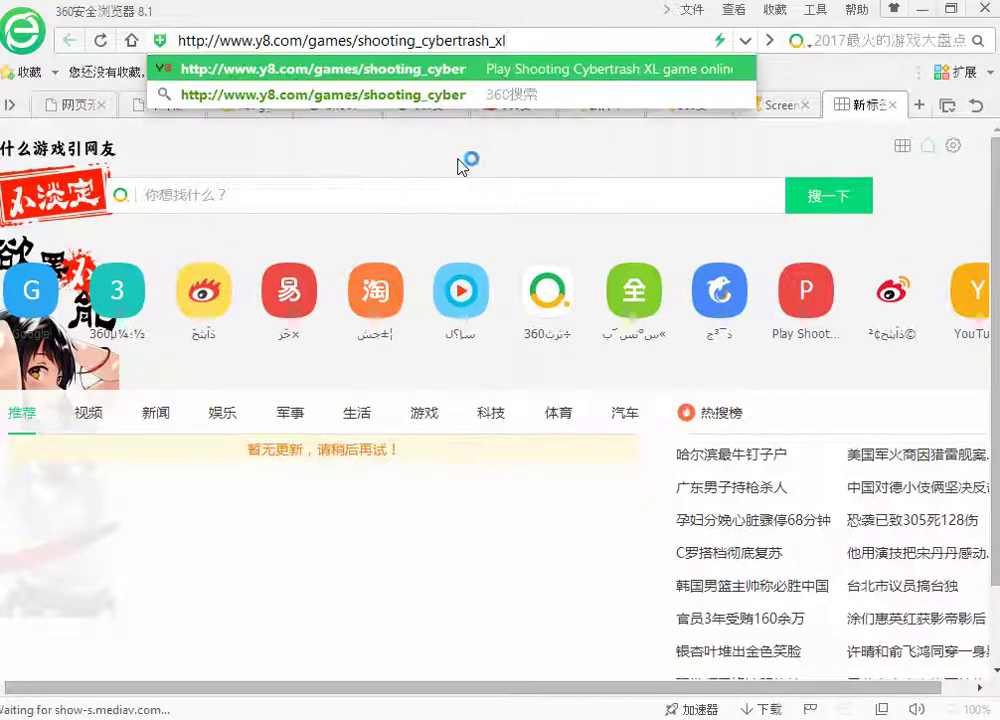
{"action": "key", "text": "Return"}
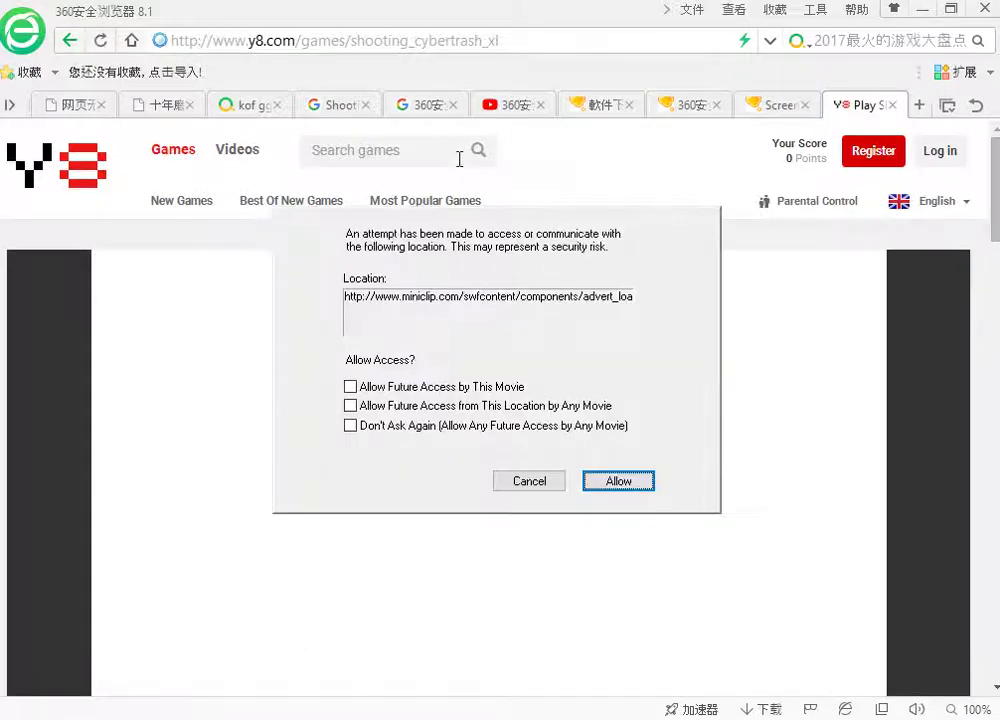
Step: Allow the game's Flash access requests, including future access by this movie, from this location, and by any movie without asking again
{"action": "left_click", "coordinate": [611, 489]}
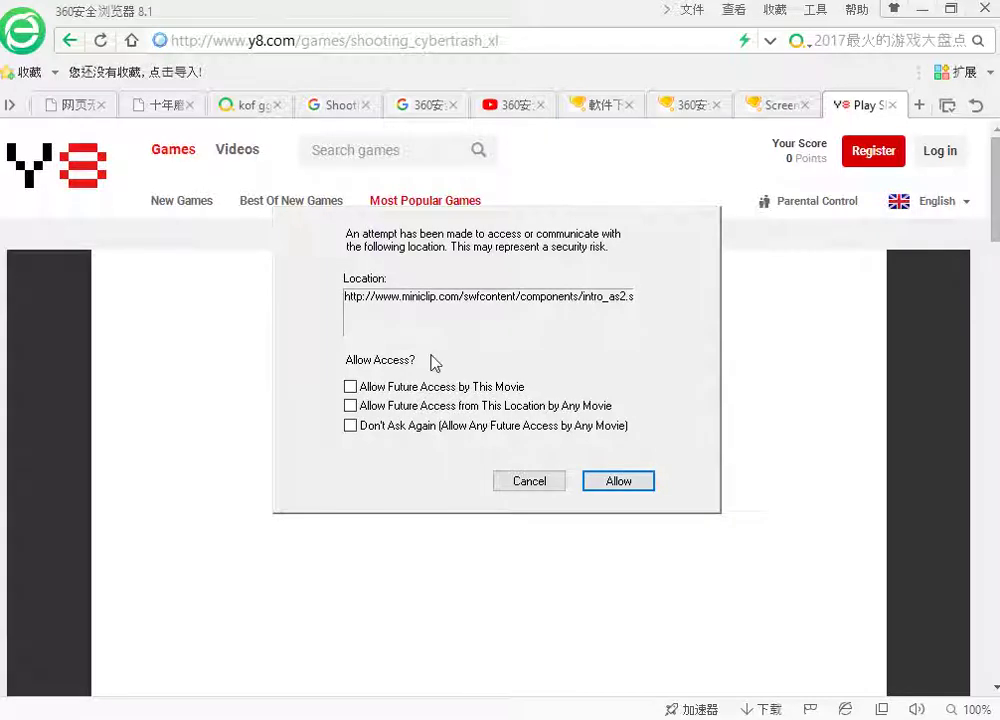
{"action": "left_click", "coordinate": [351, 389]}
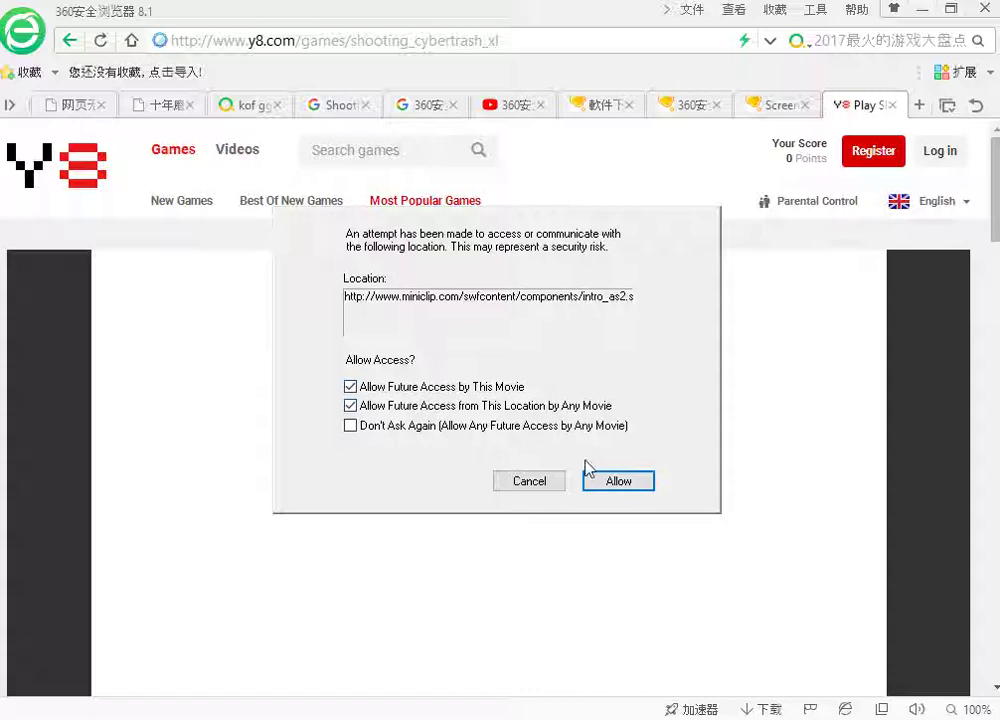
{"action": "left_click", "coordinate": [421, 428]}
{"action": "left_click", "coordinate": [627, 480]}
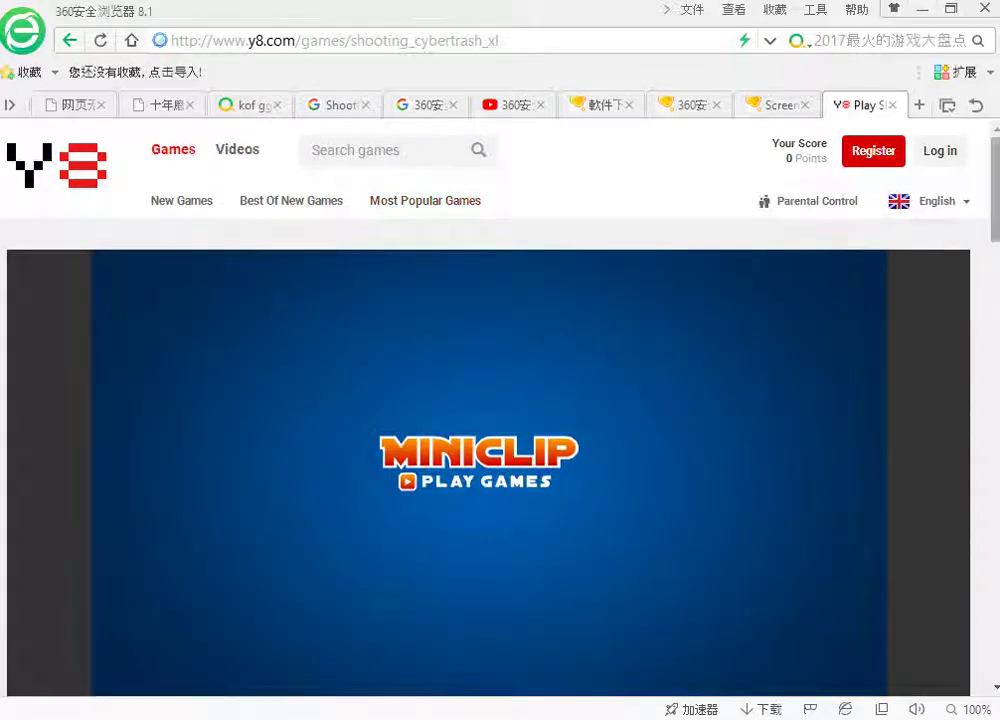
Step: Start playing Shooting Cybertrash XL and close the game's tab after trying it
{"action": "scroll", "coordinate": [906, 341], "scroll_direction": "down", "scroll_amount": 1}
{"action": "scroll", "coordinate": [903, 360], "scroll_direction": "down", "scroll_amount": 1}
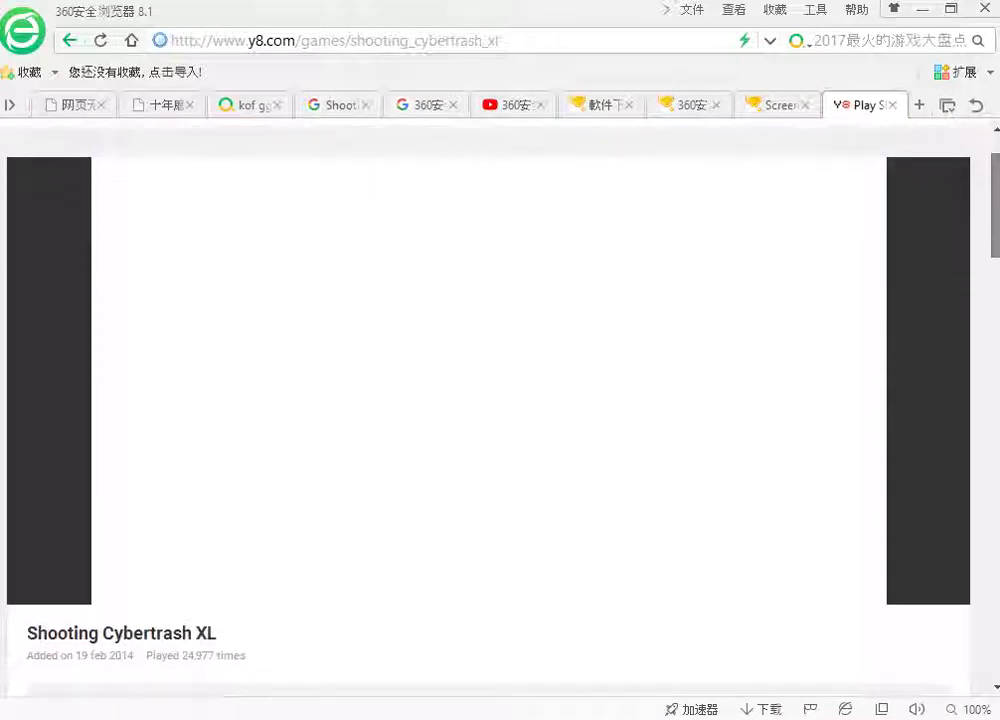
{"action": "scroll", "coordinate": [903, 360], "scroll_direction": "up", "scroll_amount": 1}
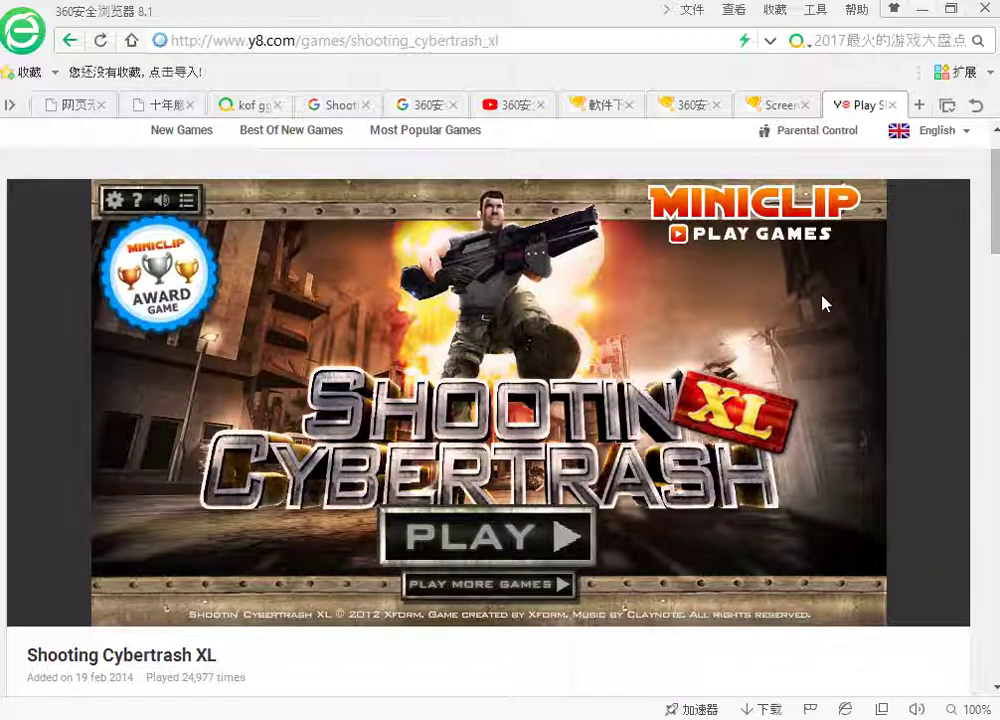
{"action": "left_click", "coordinate": [513, 543]}
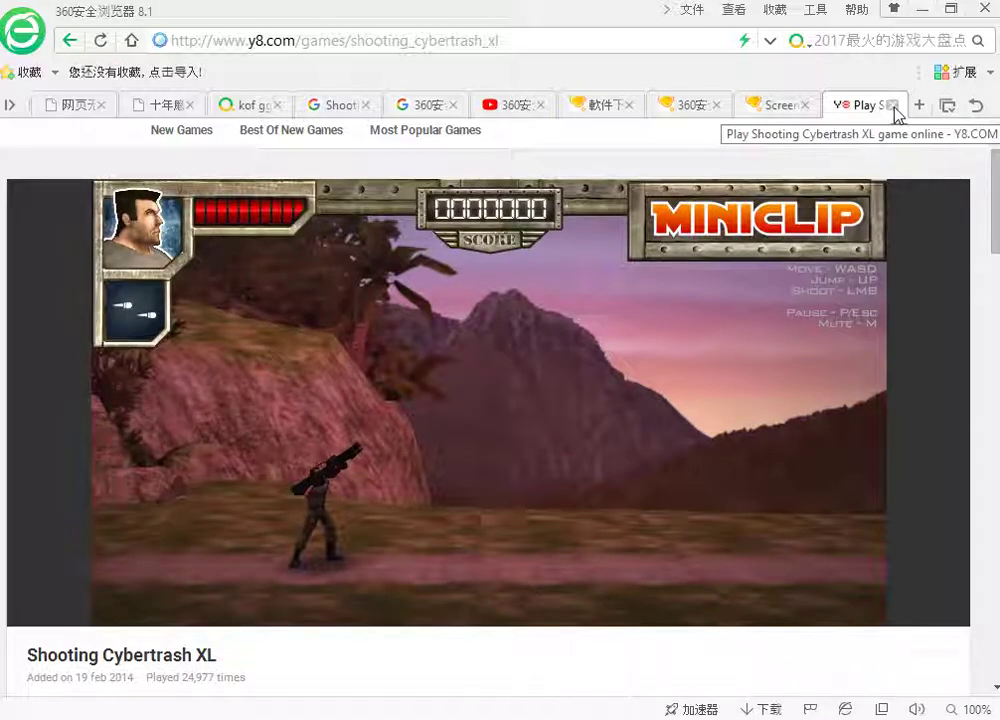
{"action": "left_click", "coordinate": [892, 105]}
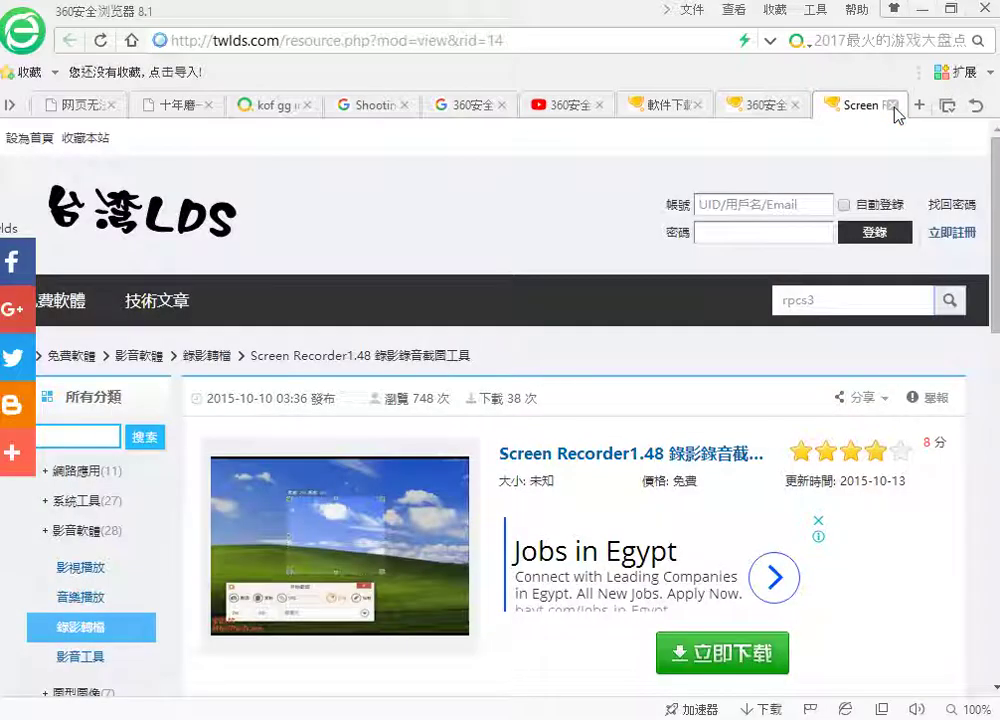
Step: Look through the other open tabs in 360 Safe Browser, including the kof.gg.in.th page
{"action": "left_click", "coordinate": [760, 106]}
{"action": "left_click", "coordinate": [652, 107]}
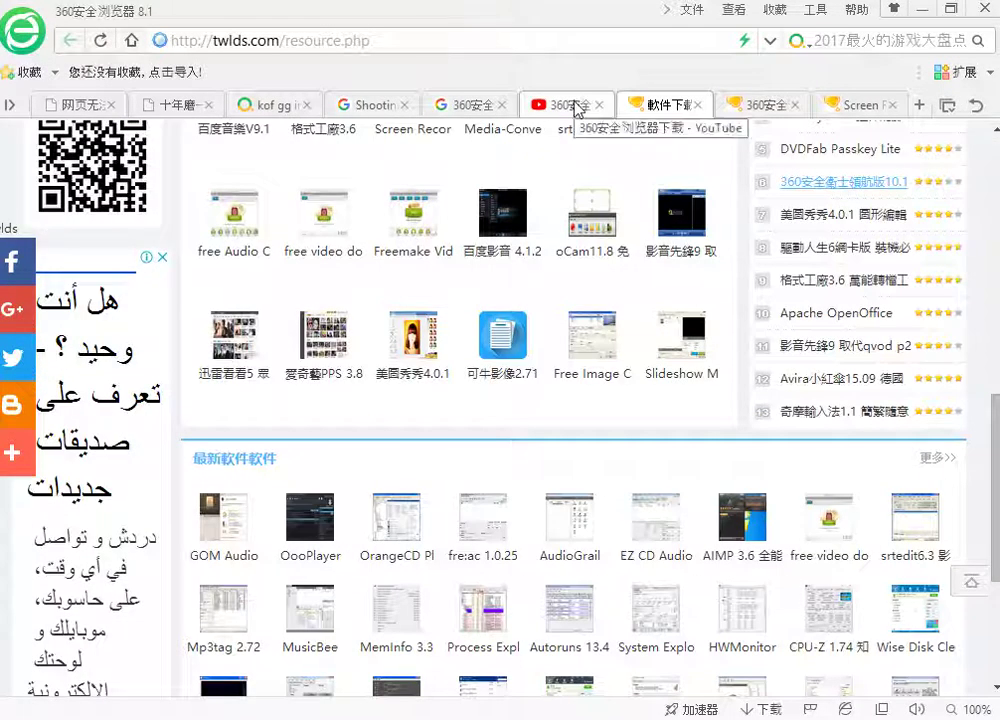
{"action": "left_click", "coordinate": [574, 106]}
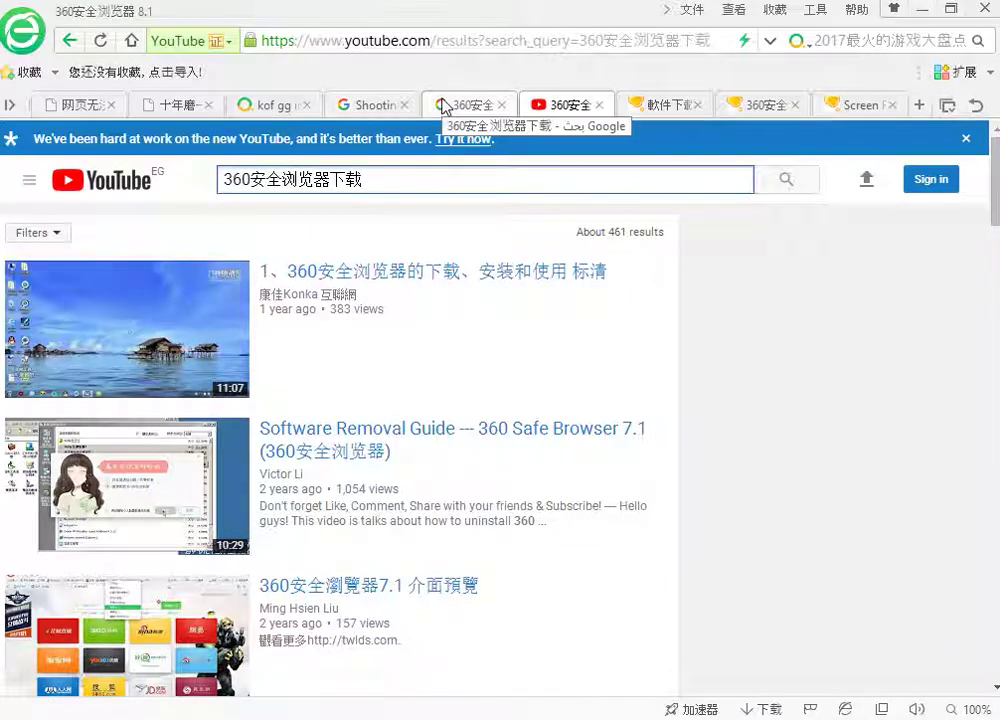
{"action": "left_click", "coordinate": [444, 106]}
{"action": "left_click", "coordinate": [370, 106]}
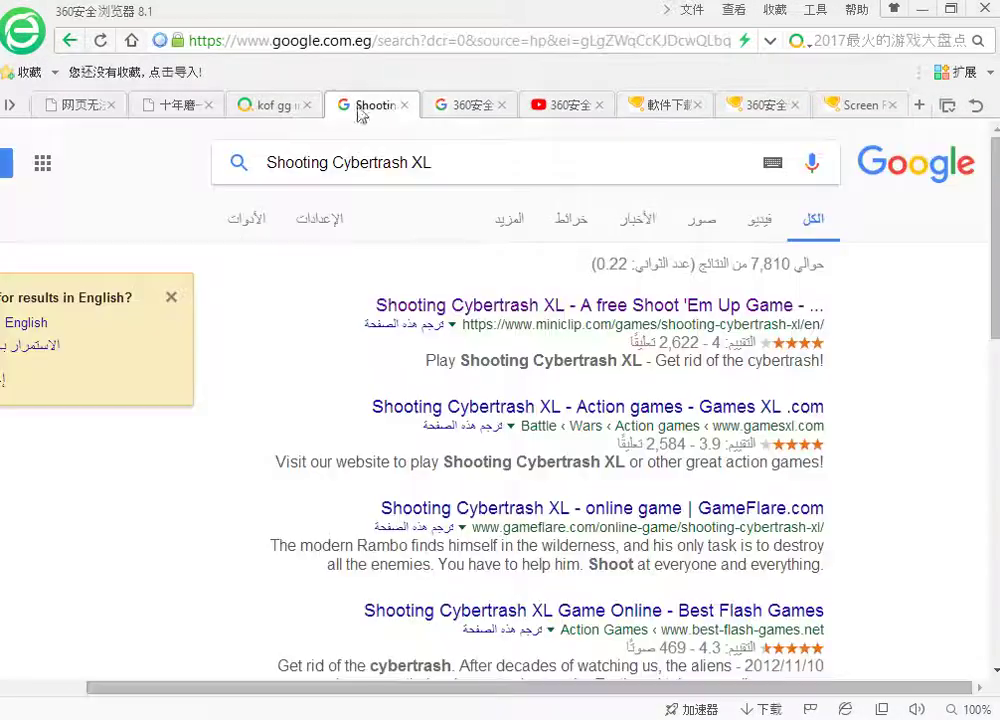
{"action": "left_click", "coordinate": [291, 108]}
{"action": "left_click", "coordinate": [163, 107]}
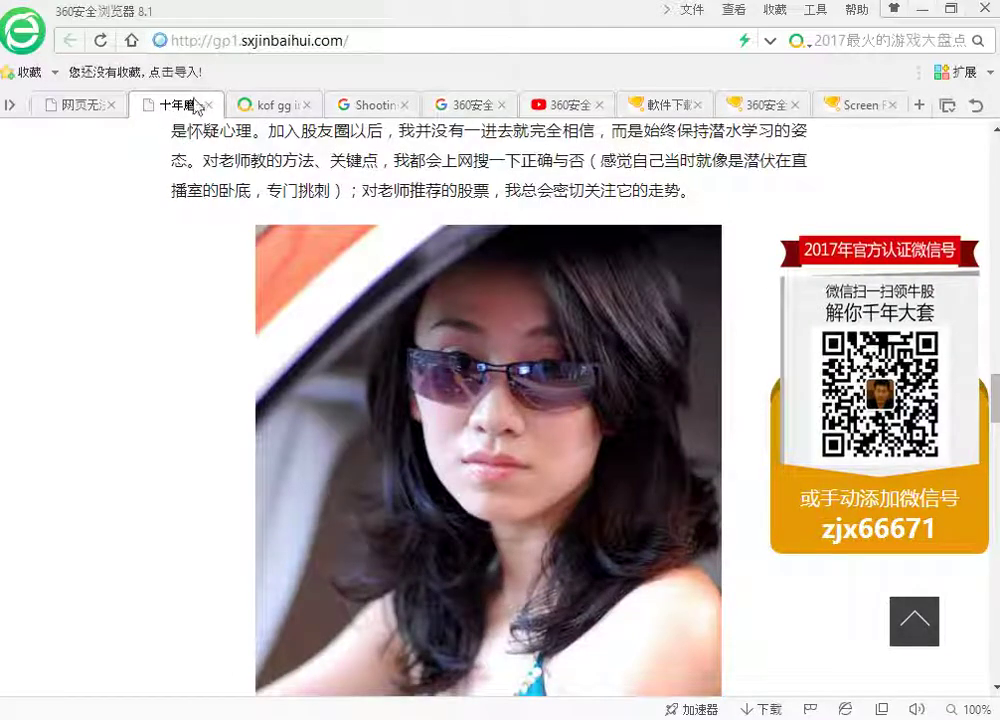
{"action": "left_click", "coordinate": [90, 106]}
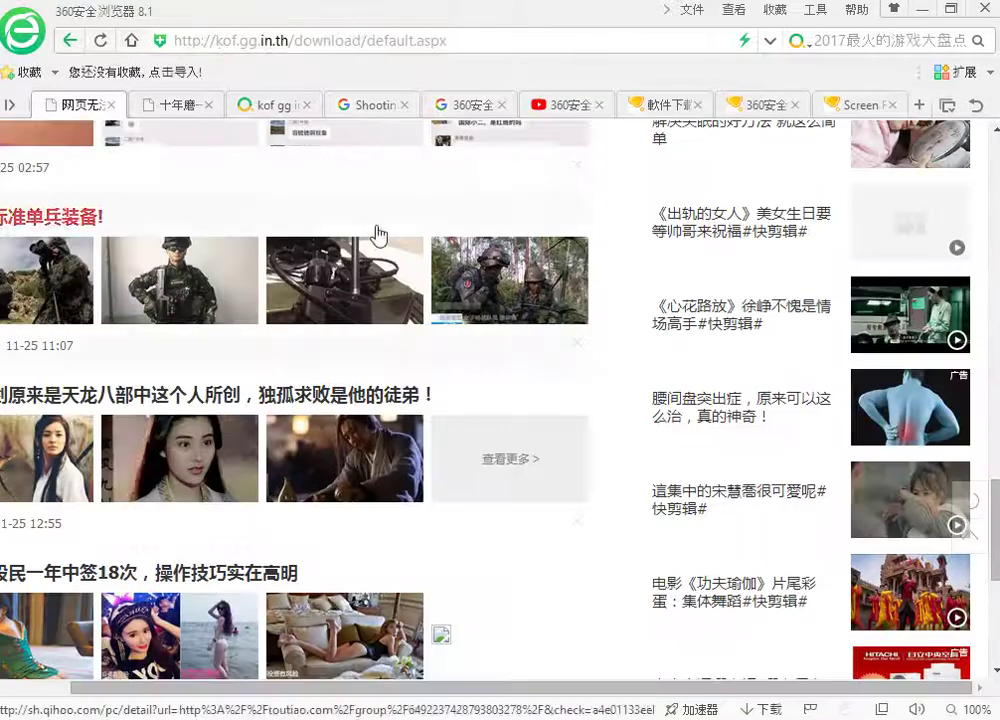
{"action": "scroll", "coordinate": [417, 214], "scroll_direction": "down", "scroll_amount": 6}
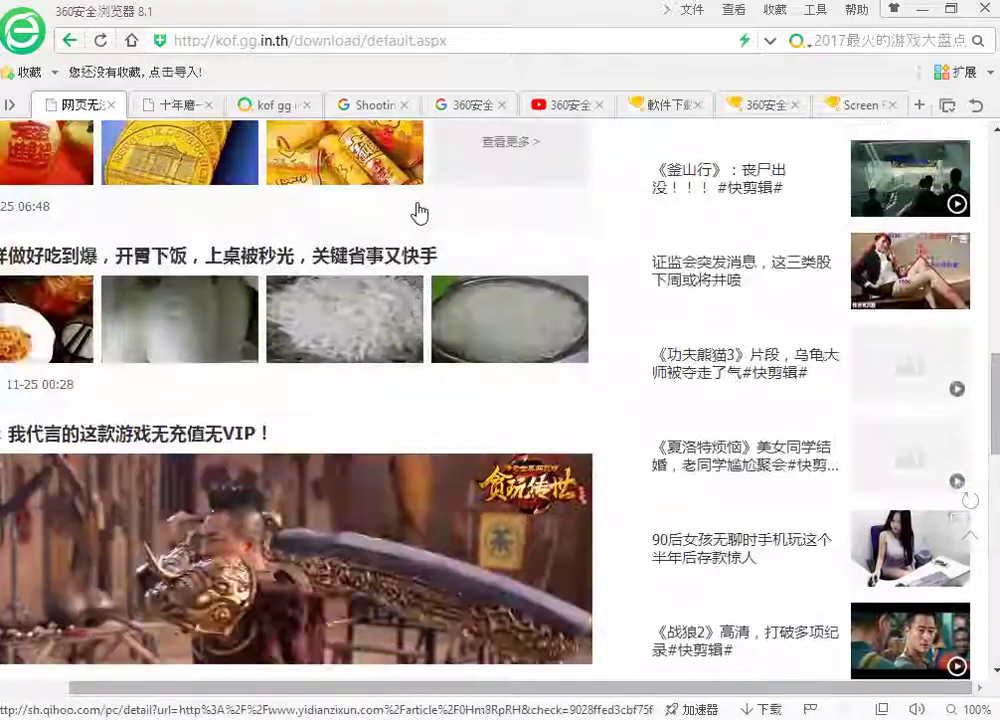
{"action": "scroll", "coordinate": [418, 212], "scroll_direction": "down", "scroll_amount": 5}
{"action": "scroll", "coordinate": [418, 212], "scroll_direction": "up", "scroll_amount": 10}
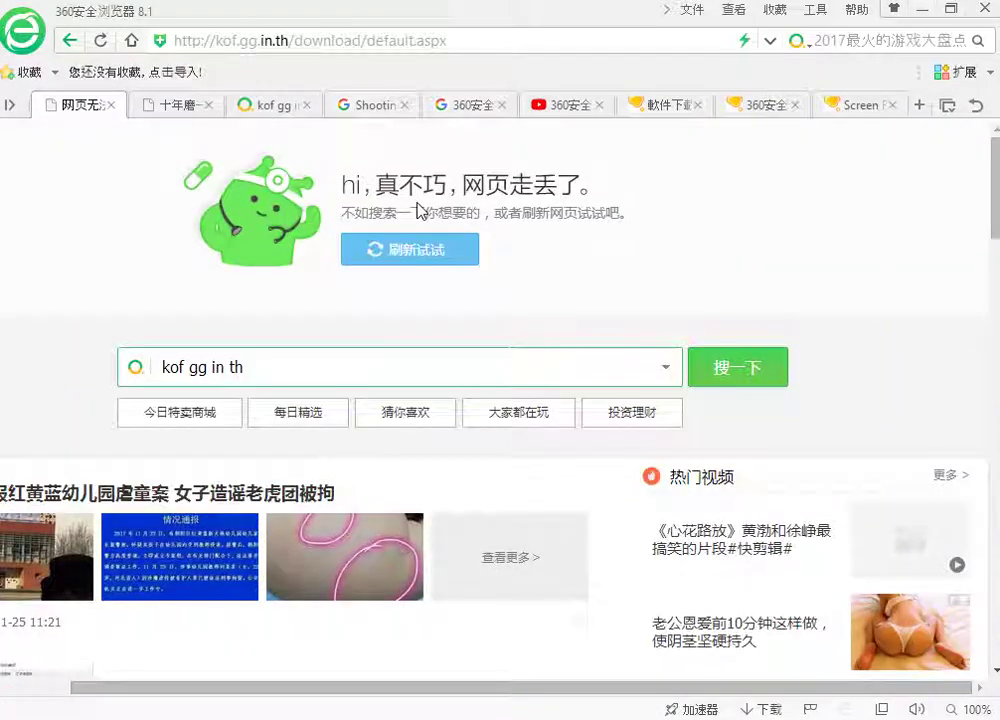
{"action": "left_click", "coordinate": [174, 104]}
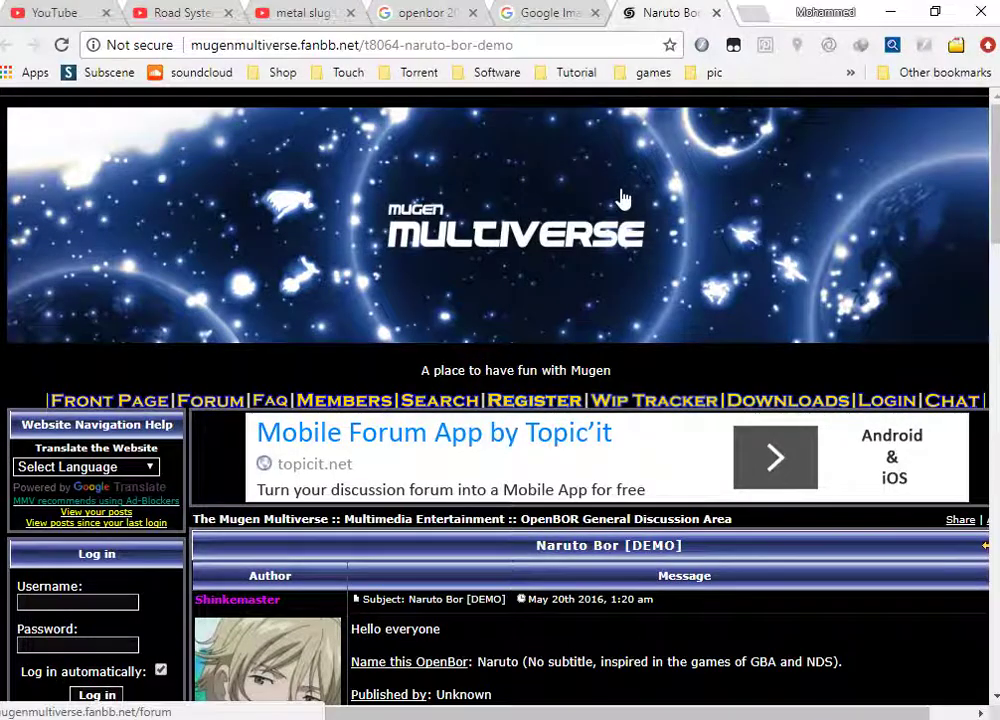
Step: In Chrome, look through the Naruto Bor forum page, the openbor 2017 images and the YouTube tabs, and minimize the window
{"action": "scroll", "coordinate": [623, 200], "scroll_direction": "down", "scroll_amount": 8}
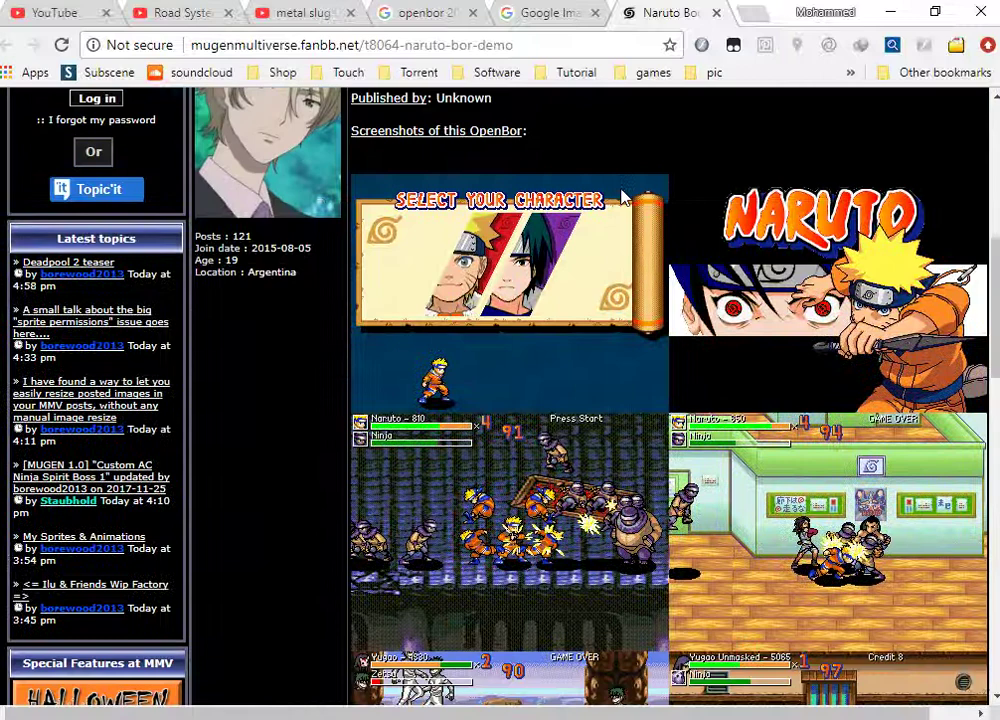
{"action": "left_click", "coordinate": [418, 14]}
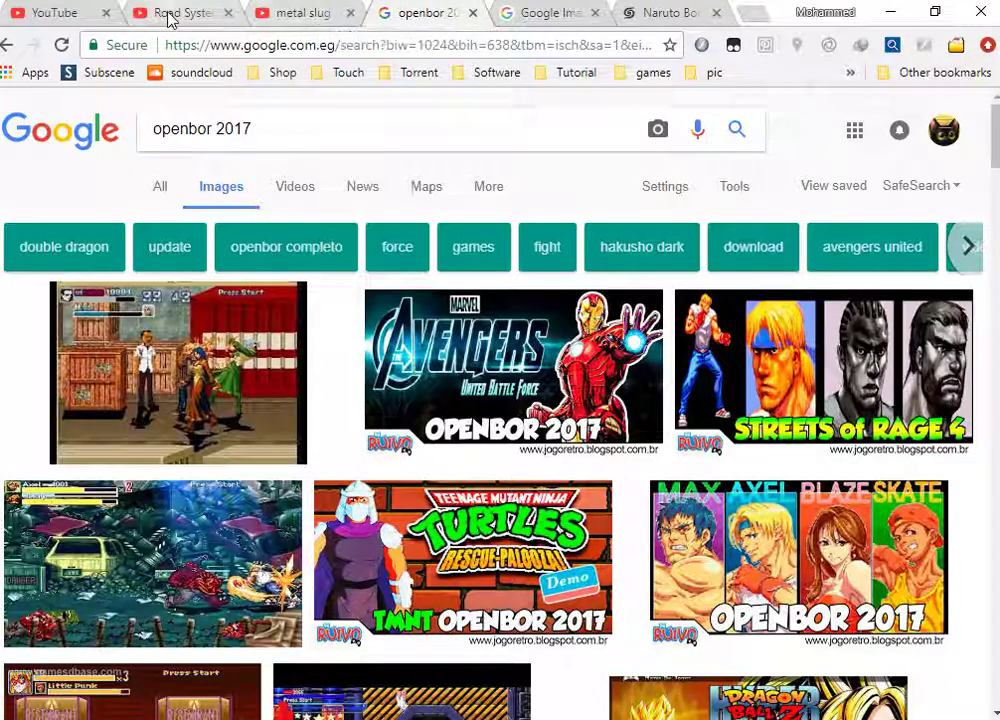
{"action": "left_click", "coordinate": [315, 22]}
{"action": "left_click", "coordinate": [183, 12]}
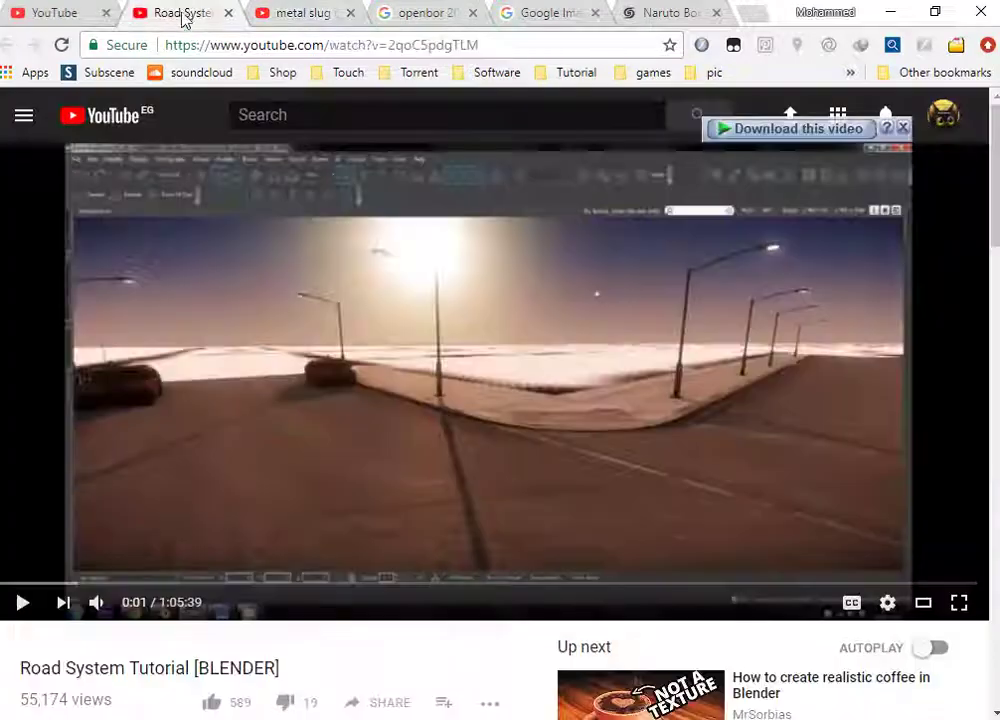
{"action": "left_click", "coordinate": [74, 9]}
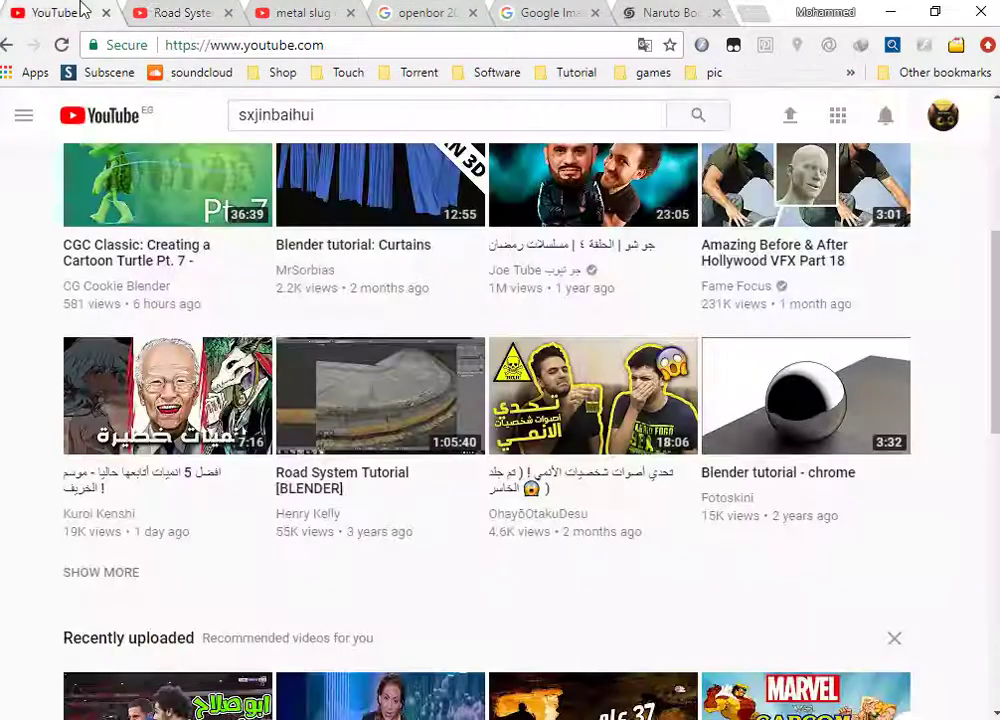
{"action": "left_click", "coordinate": [140, 12]}
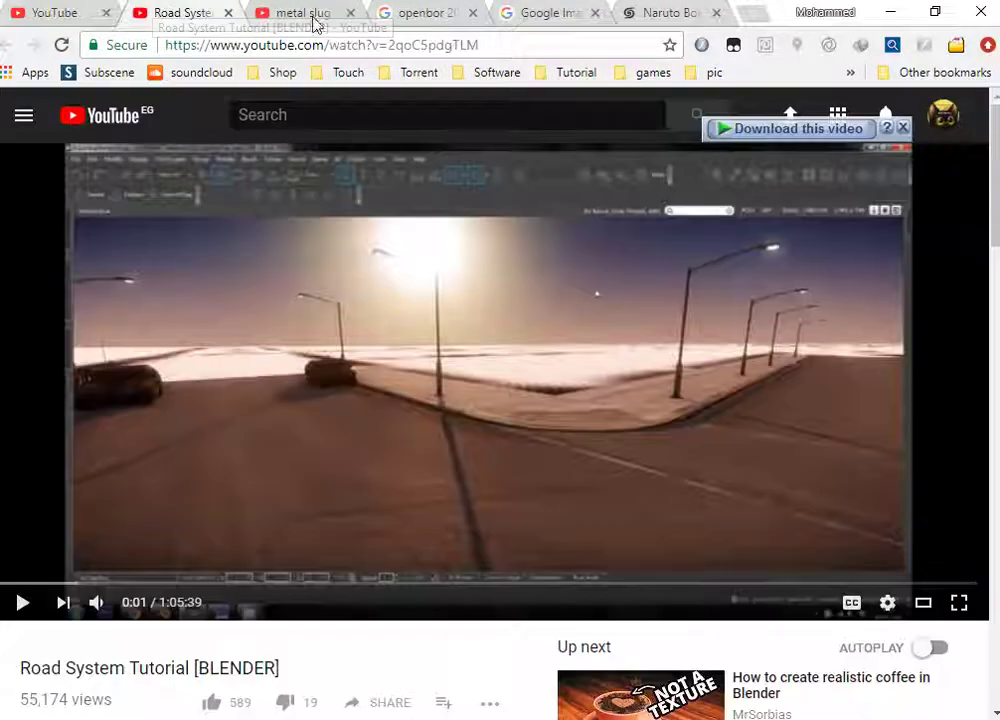
{"action": "left_click", "coordinate": [895, 22]}
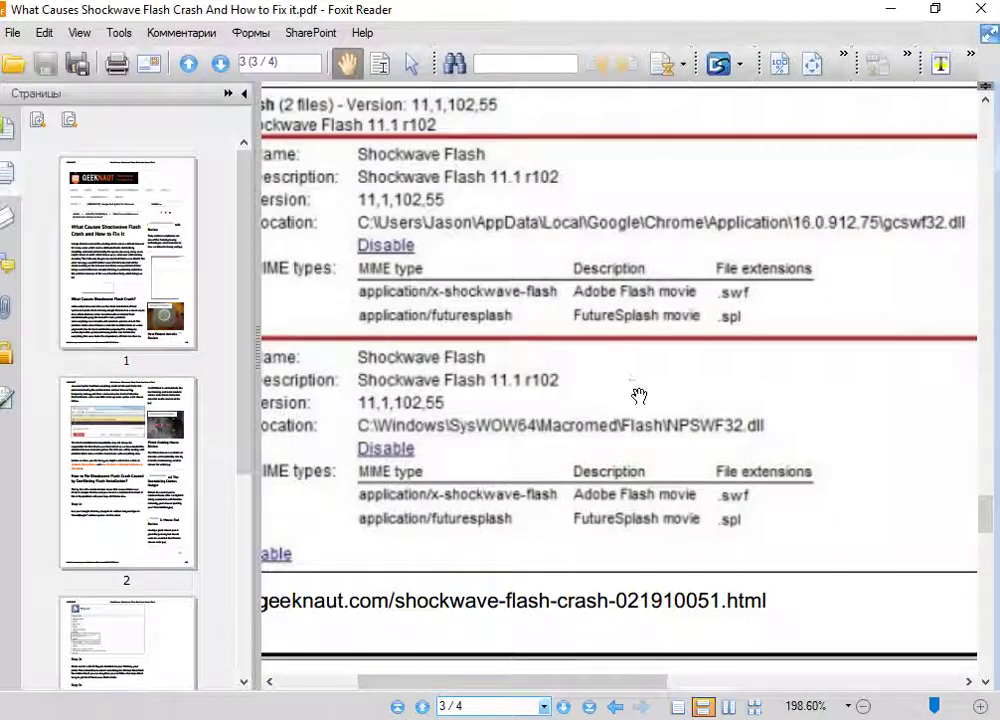
Step: Examine the two Shockwave Flash plug-in entries on page 3 of the crash-fix PDF
{"action": "left_click_drag", "start_coordinate": [619, 356], "coordinate": [542, 316]}
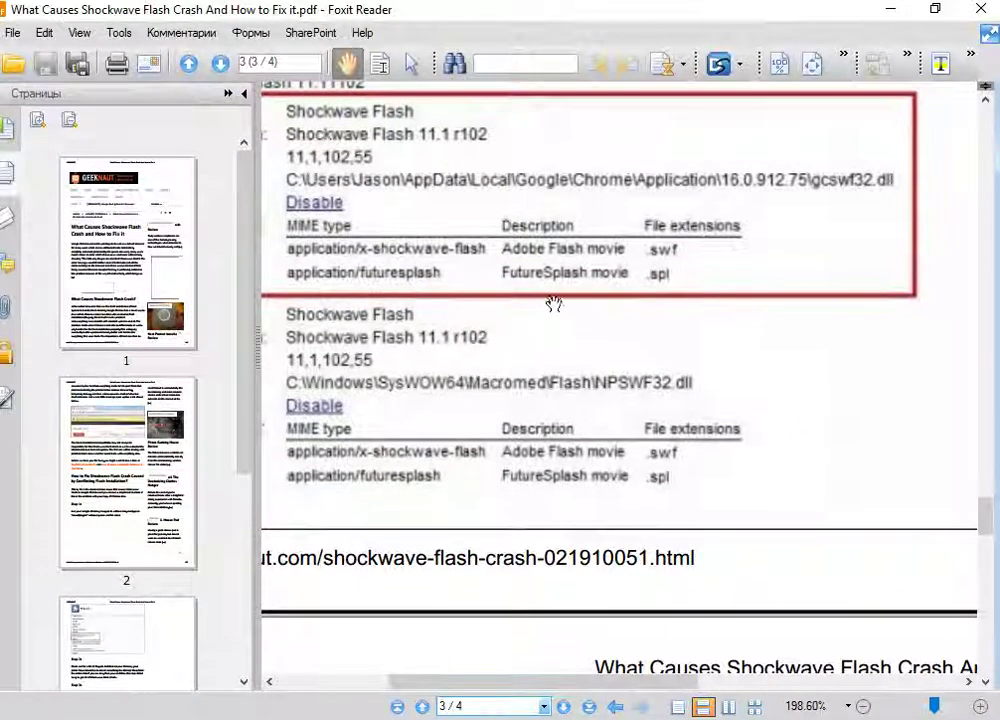
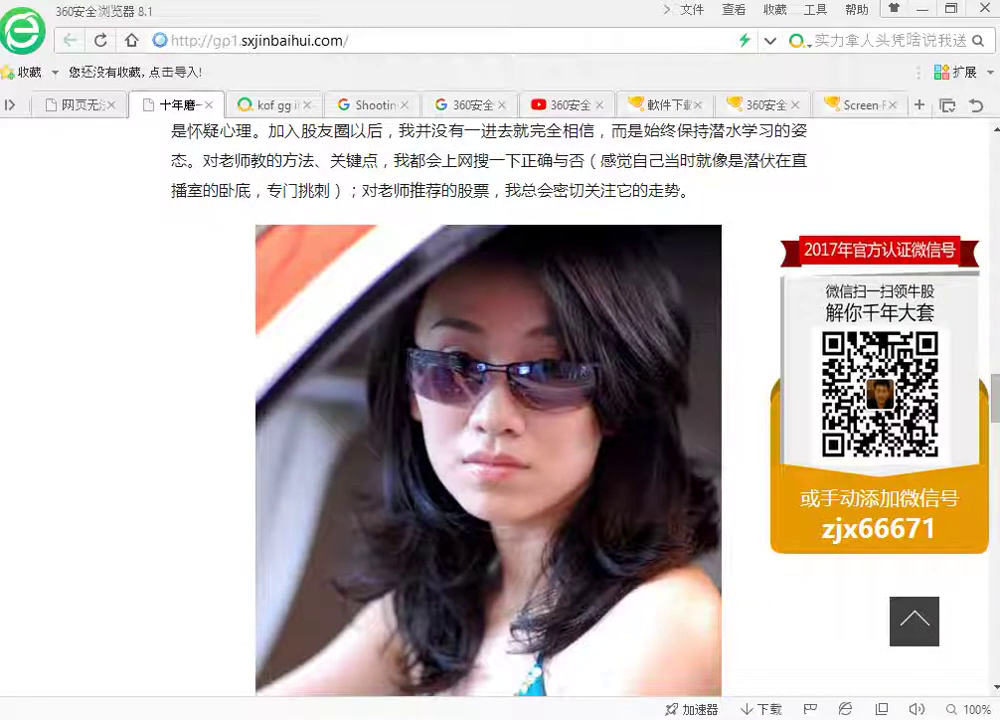
Step: Switch to the BLENDER window in File Explorer and open the folder 300\برمج on Local Disk (I:)
{"action": "mouse_move", "coordinate": [314, 718]}
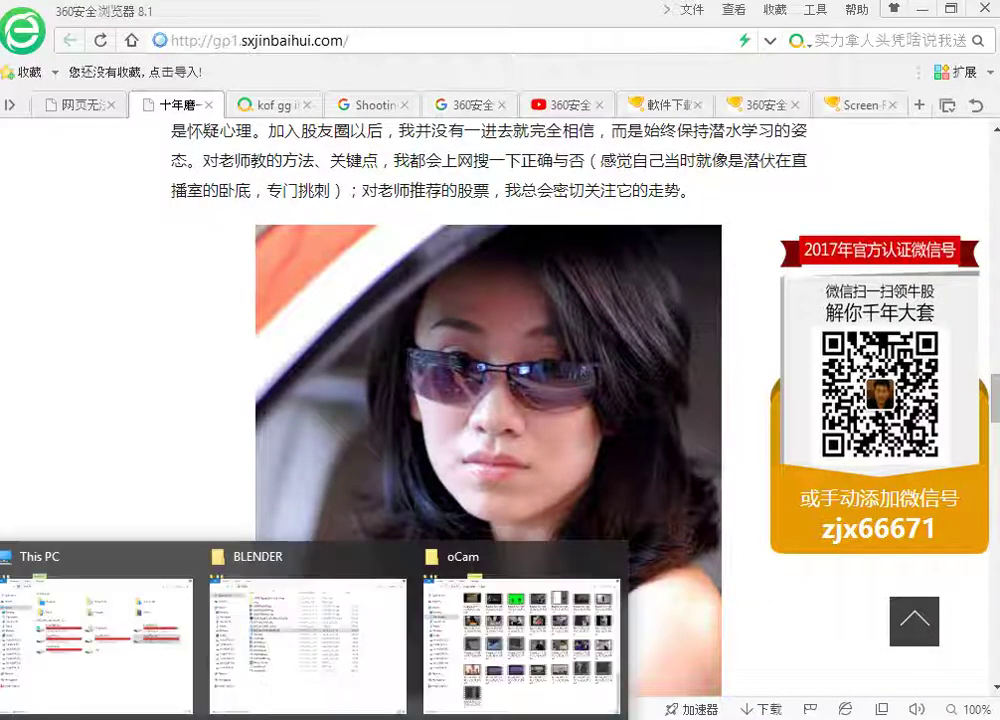
{"action": "left_click", "coordinate": [371, 613]}
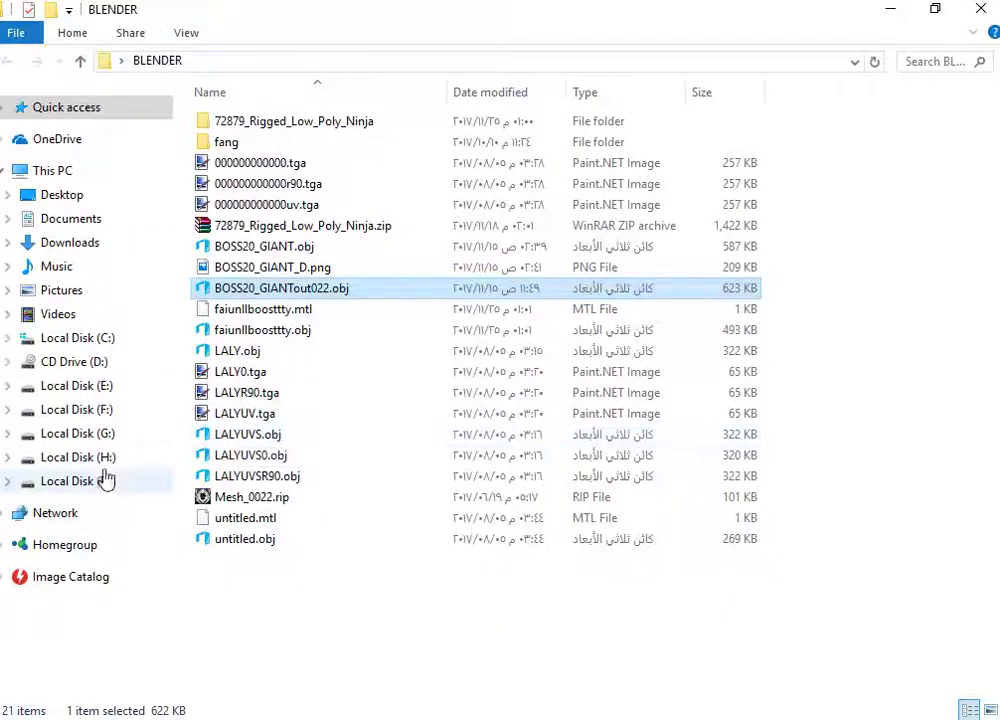
{"action": "left_click", "coordinate": [100, 460]}
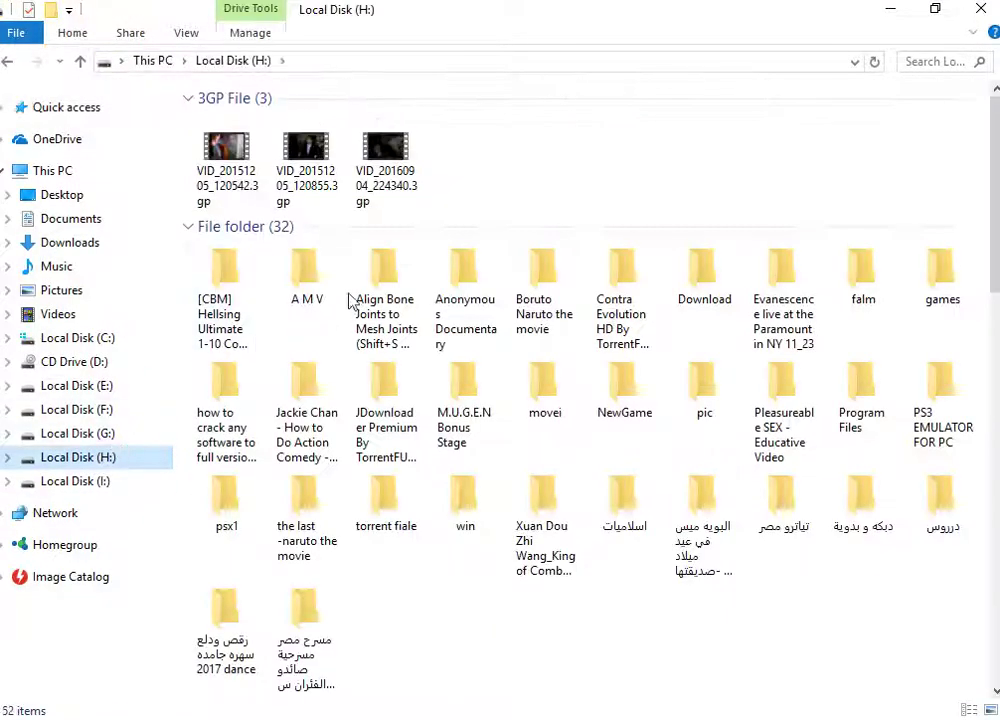
{"action": "left_click", "coordinate": [90, 483]}
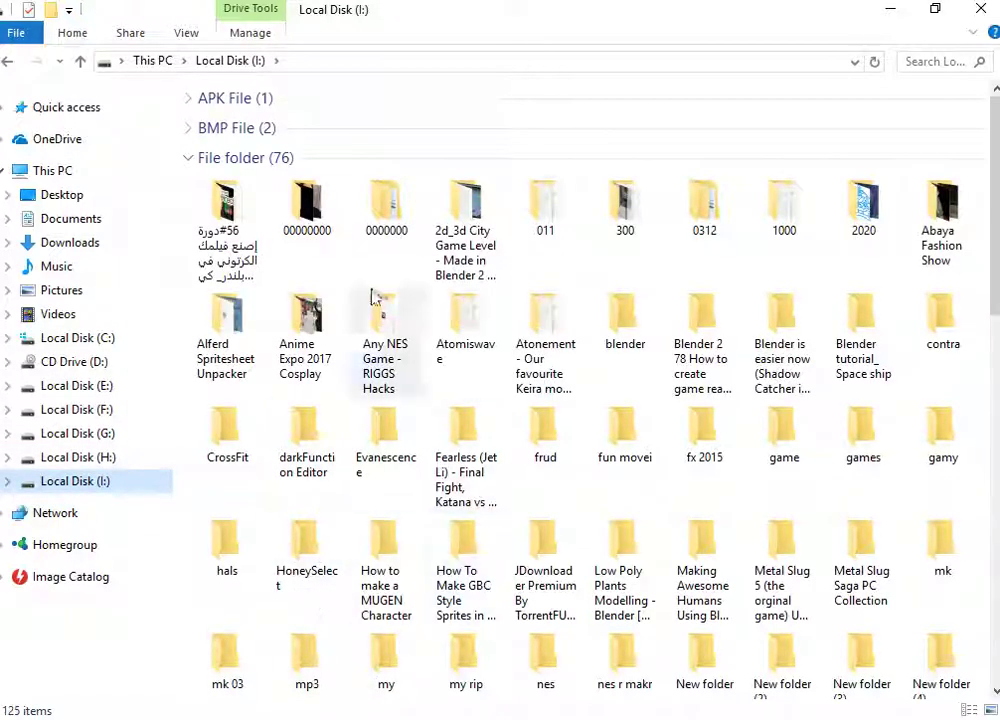
{"action": "left_click", "coordinate": [632, 212]}
{"action": "double_click", "coordinate": [632, 212]}
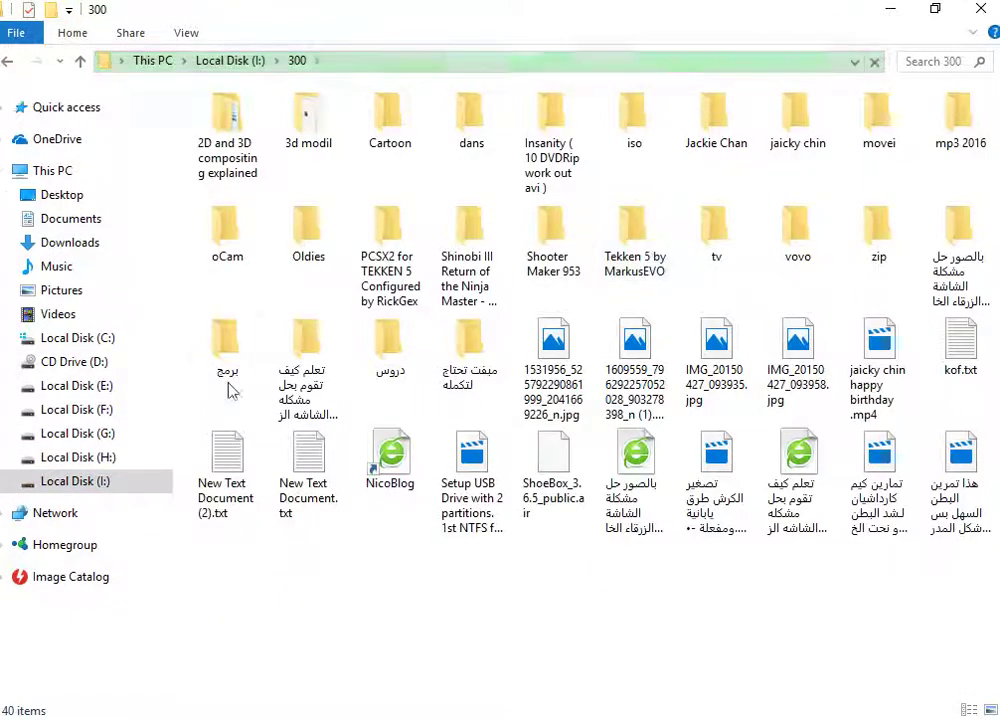
{"action": "double_click", "coordinate": [219, 343]}
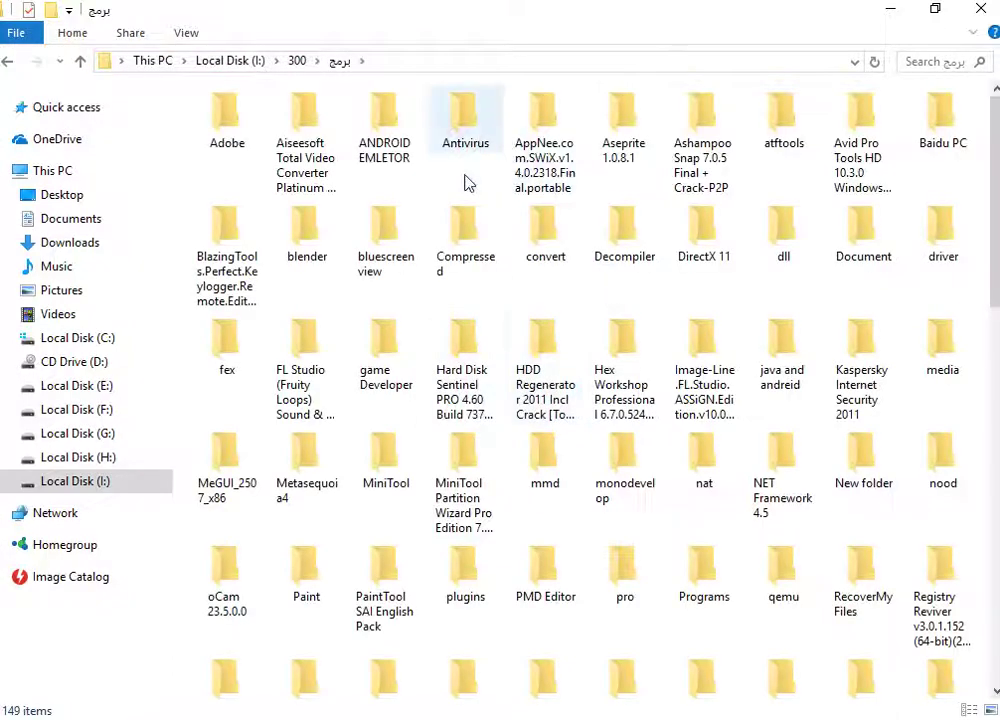
Step: Open the nat folder, its brwseng subfolder and the 360 browser folder inside it
{"action": "key", "text": "n"}
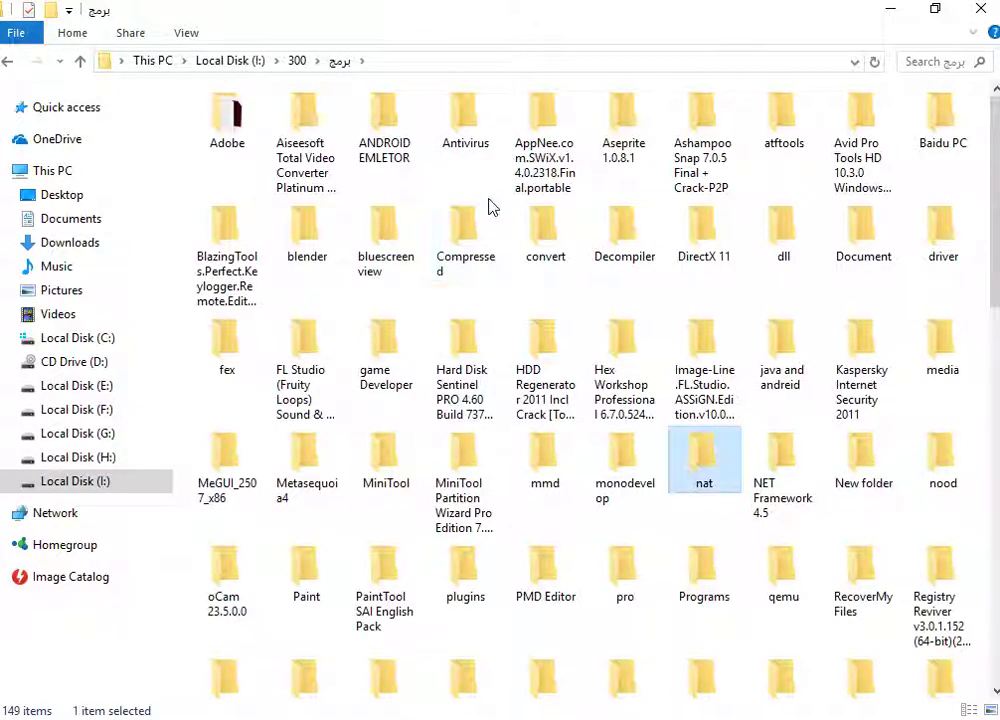
{"action": "key", "text": "Return"}
{"action": "key", "text": "b"}
{"action": "key", "text": "Return"}
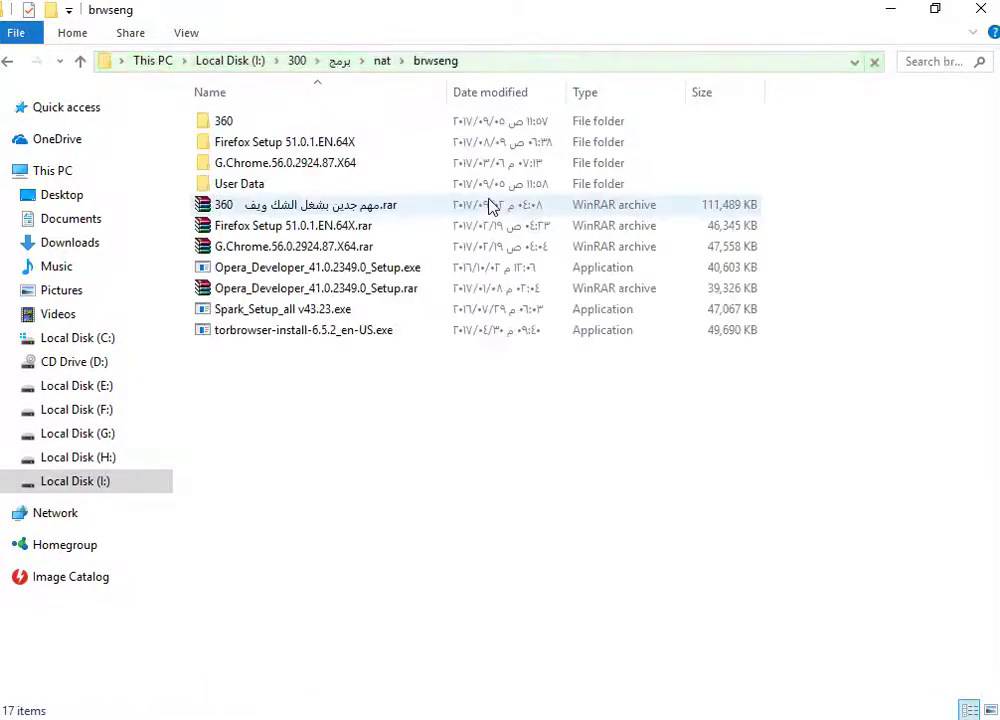
{"action": "key", "text": "3"}
{"action": "key", "text": "Return"}
Step: Open npflash\23_0_0_162 in the 360 folder and select NPSWF32_23_0_0_162.dll
{"action": "key", "text": "n"}
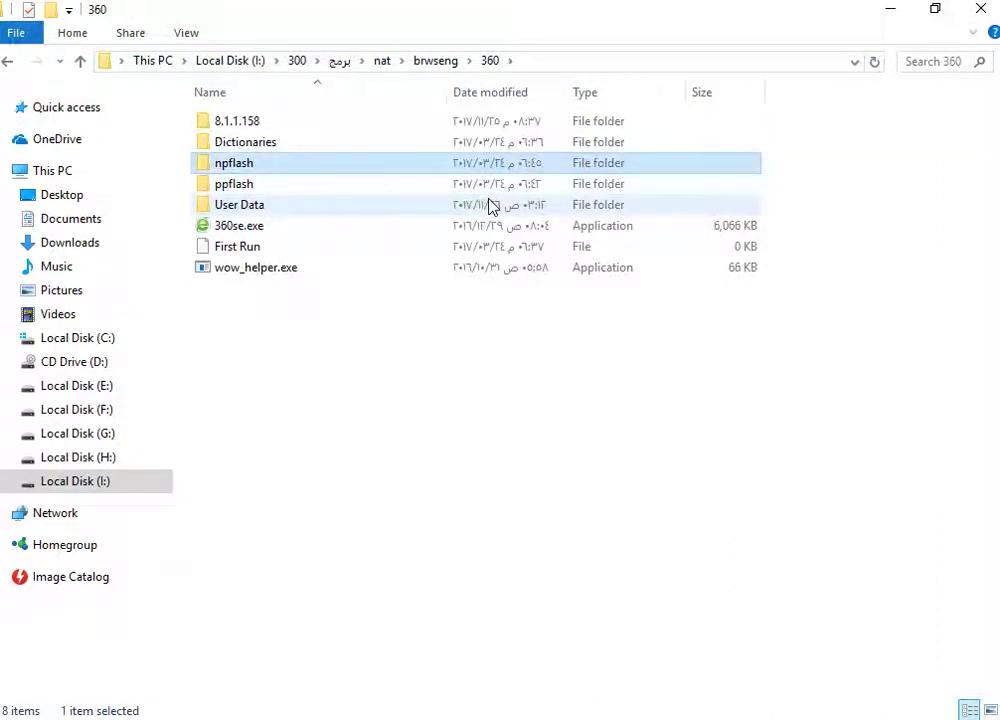
{"action": "key", "text": "Return"}
{"action": "key", "text": "2"}
{"action": "key", "text": "Return"}
{"action": "key", "text": "n"}
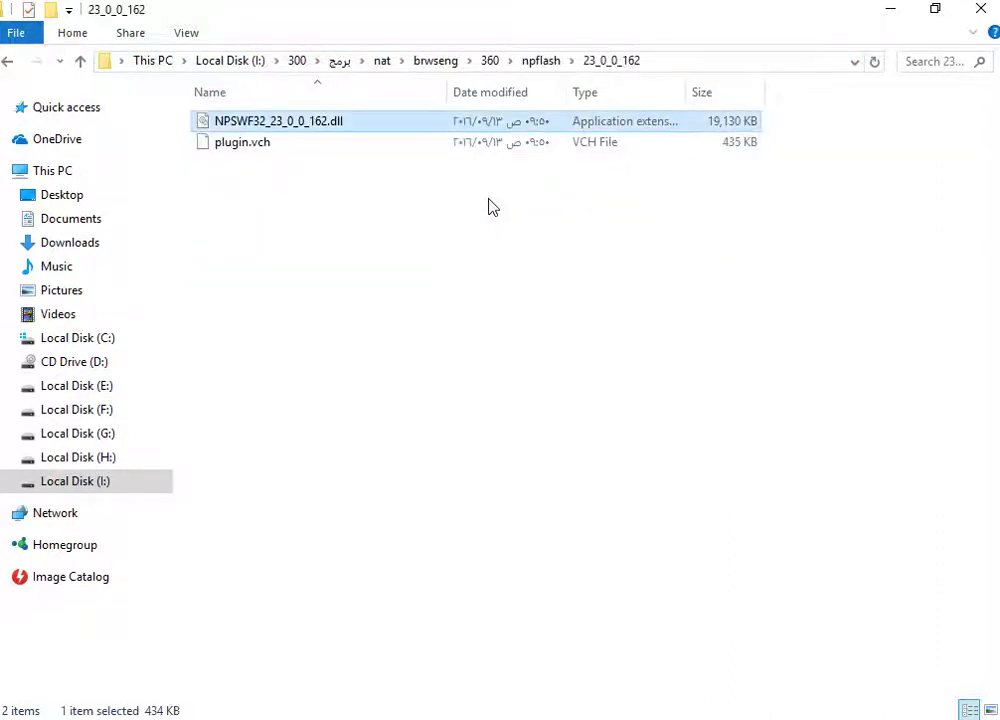
Step: Go back to the 360 folder, open ppflash\23_0_0_162 and select manifest.json
{"action": "key", "text": "BackSpace"}
{"action": "key", "text": "BackSpace"}
{"action": "key", "text": "p"}
{"action": "key", "text": "Return"}
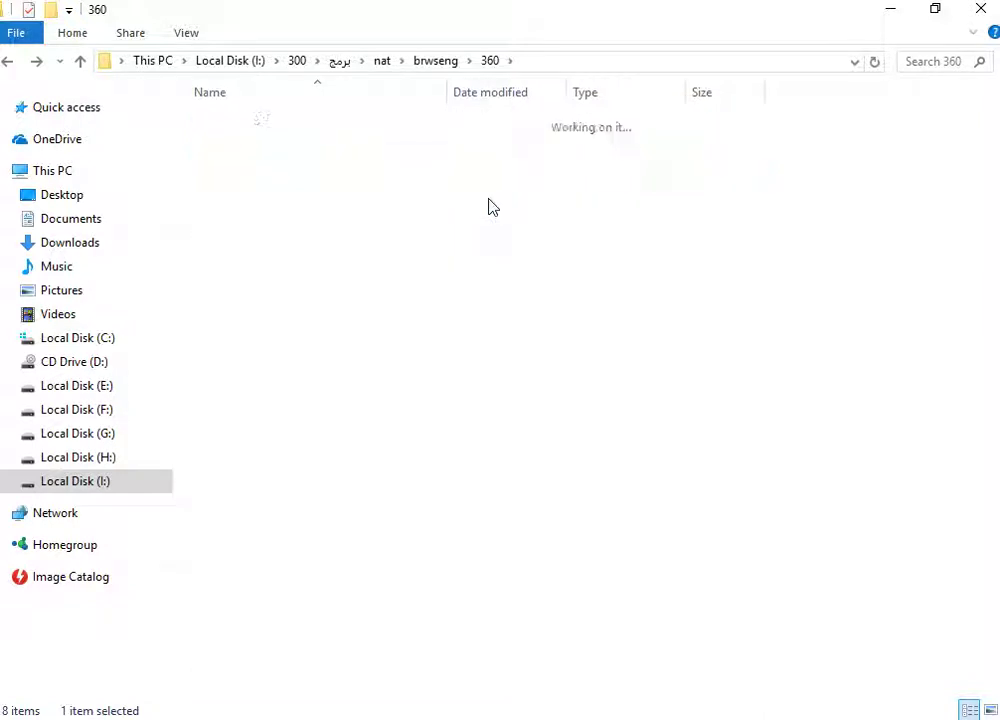
{"action": "key", "text": "p"}
{"action": "key", "text": "2"}
{"action": "key", "text": "Return"}
{"action": "key", "text": "m"}
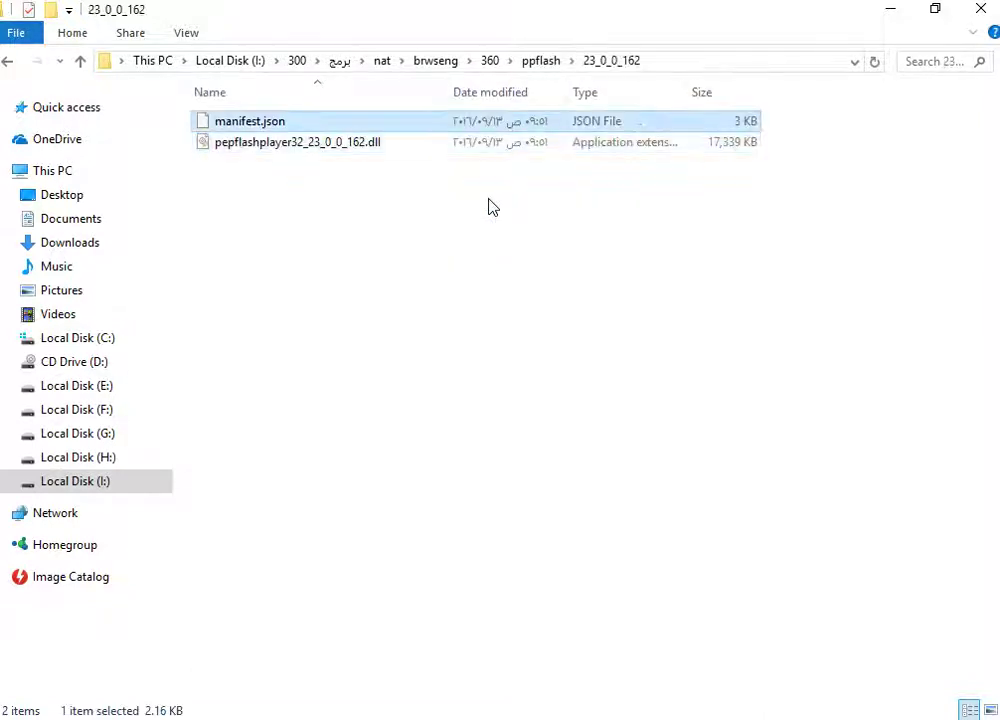
Step: Return to the 360 folder and minimize the File Explorer window
{"action": "key", "text": "BackSpace"}
{"action": "key", "text": "BackSpace"}
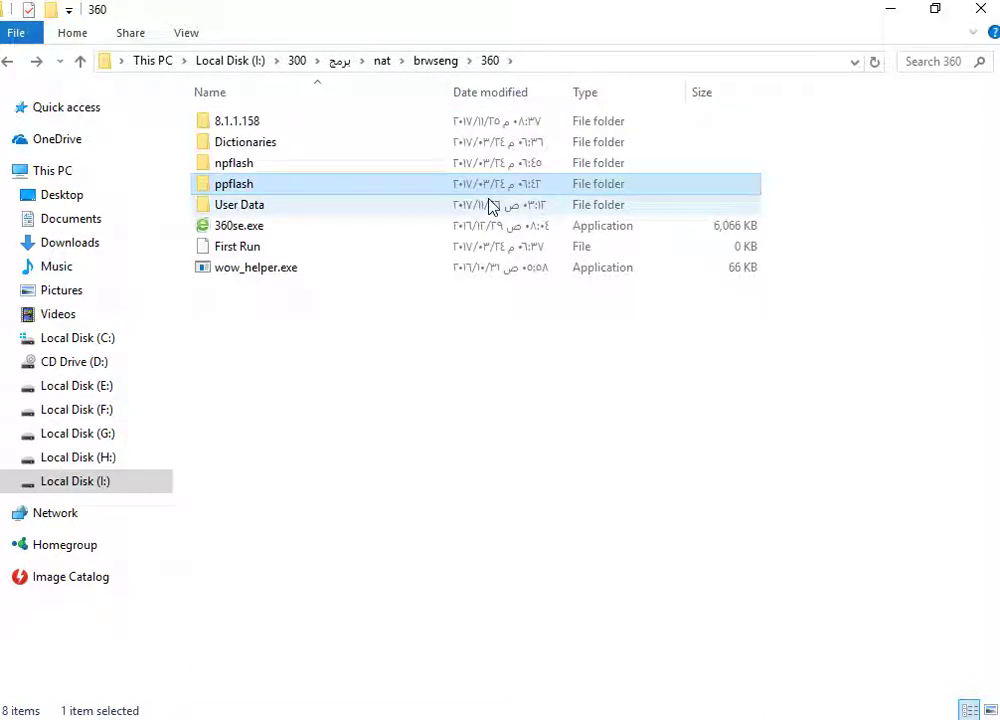
{"action": "left_click", "coordinate": [901, 8]}
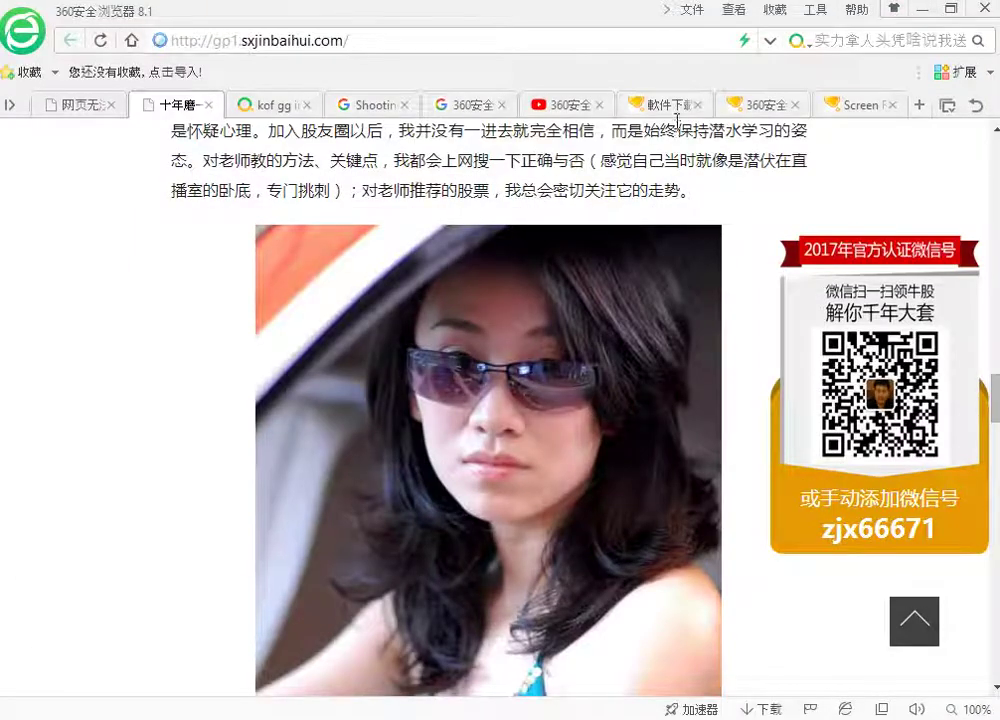
Step: Switch to Foxit Reader, re-examine the file locations of both Shockwave Flash plug-ins, and minimize the window
{"action": "mouse_move", "coordinate": [500, 718]}
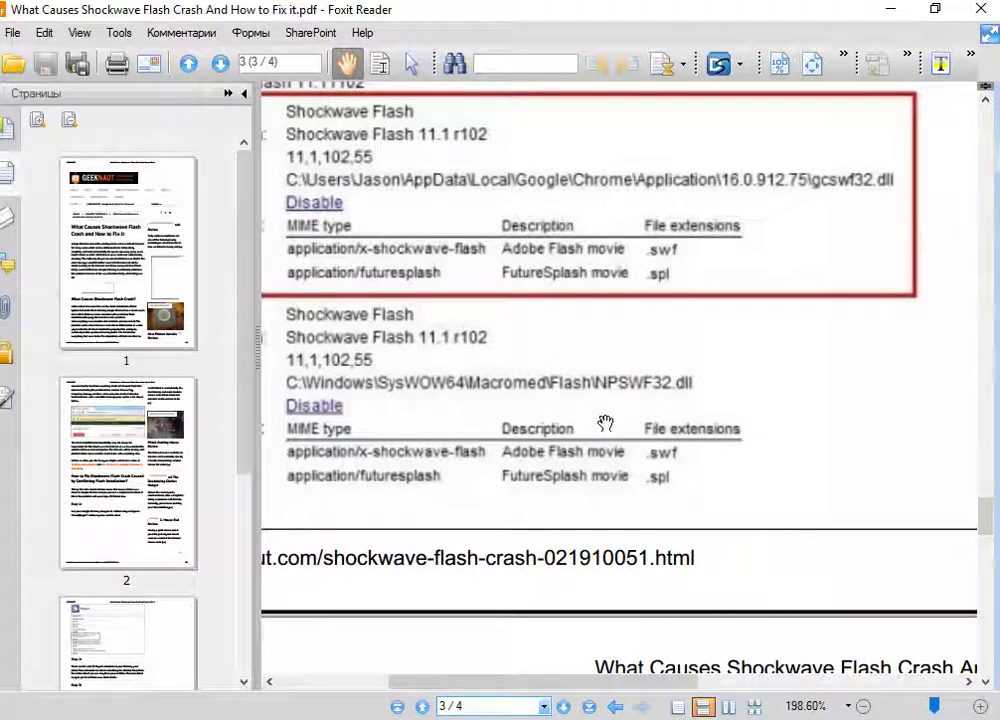
{"action": "left_click_drag", "start_coordinate": [707, 432], "coordinate": [713, 420]}
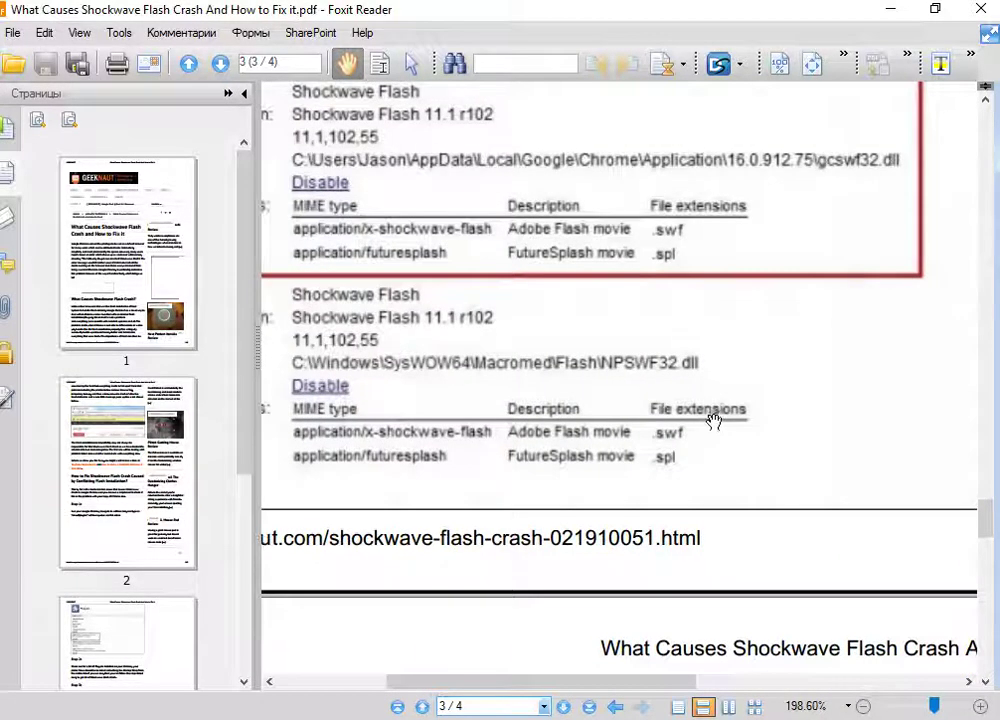
{"action": "left_click_drag", "start_coordinate": [536, 321], "coordinate": [616, 388]}
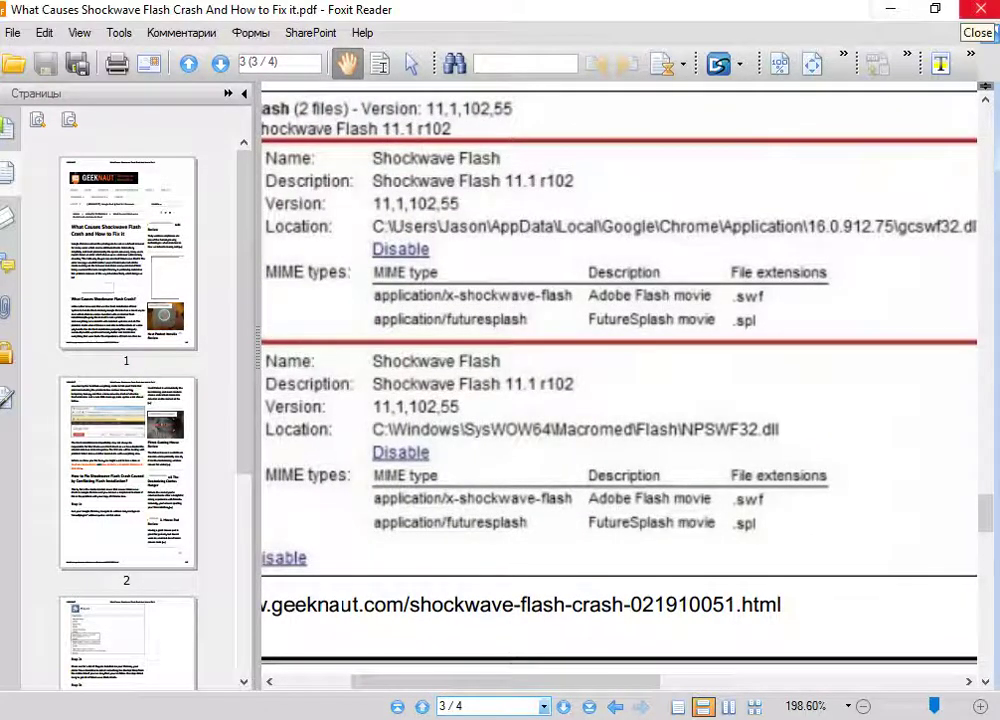
{"action": "left_click", "coordinate": [890, 9]}
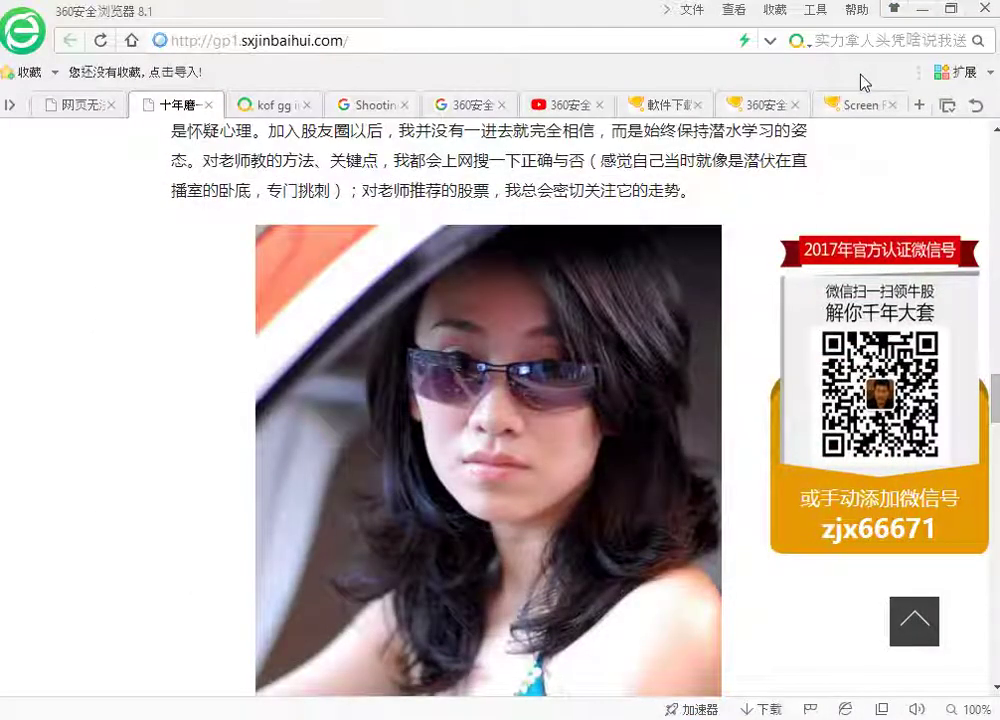
Step: Minimize 360 Safe Browser and switch to Chrome with the Road System Tutorial video on YouTube
{"action": "left_click", "coordinate": [926, 8]}
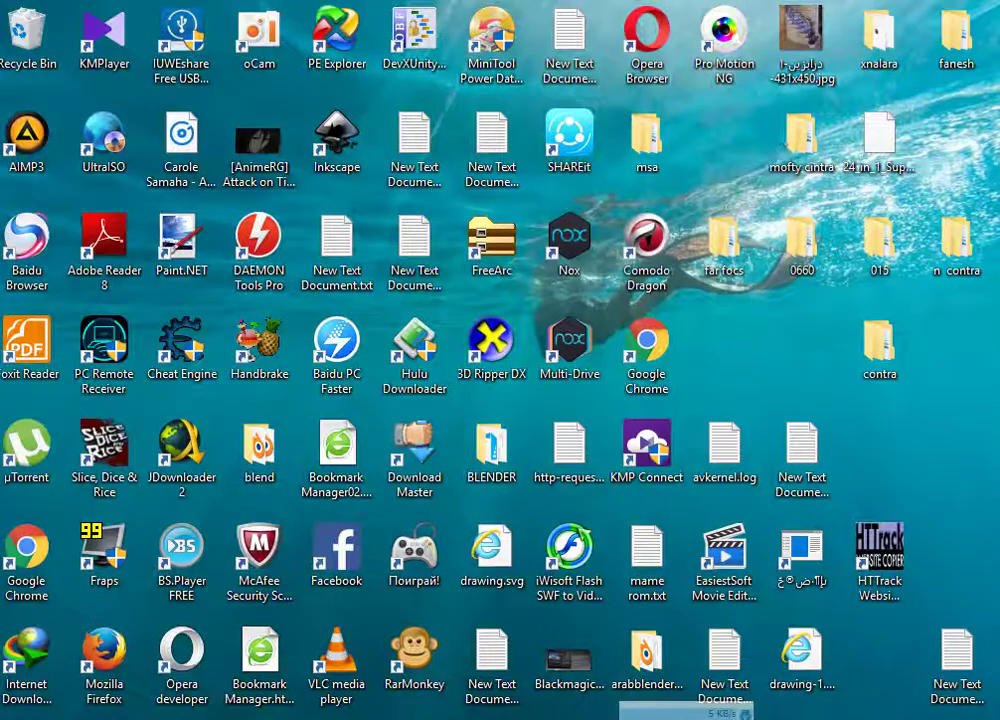
{"action": "key", "text": "alt+Tab"}
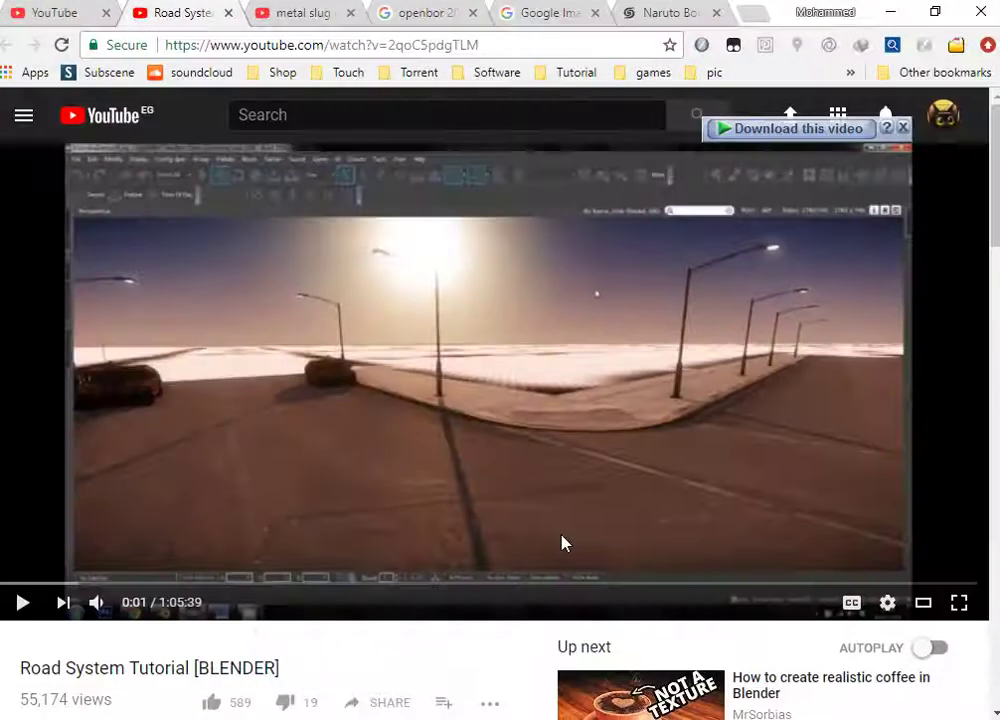